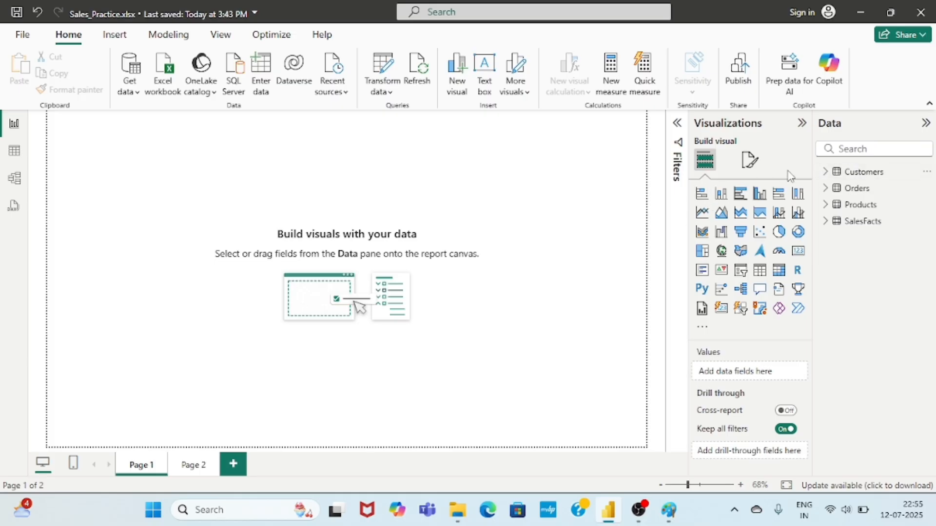
- Review the fields of the Customers, Orders, Products and SalesFacts tables in the data model
{"action": "left_click", "coordinate": [822, 175]}
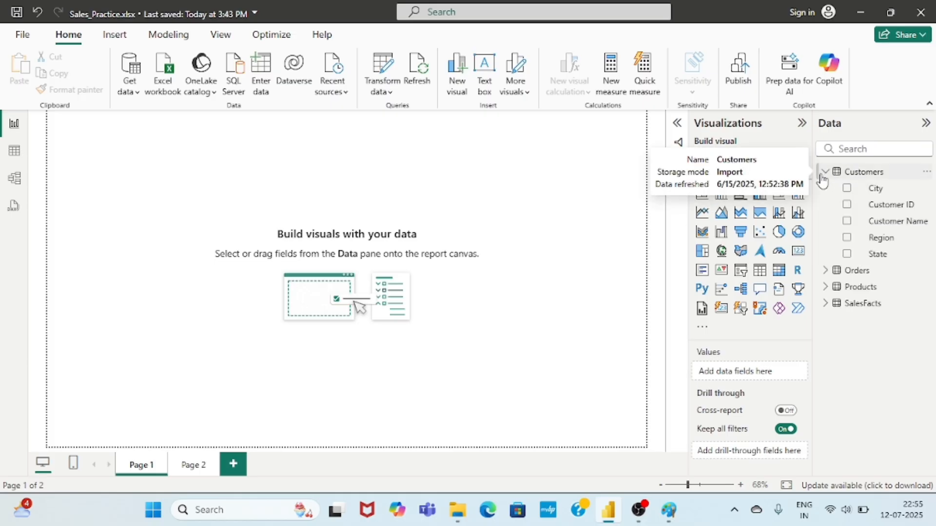
{"action": "left_click", "coordinate": [823, 173]}
{"action": "left_click", "coordinate": [826, 188]}
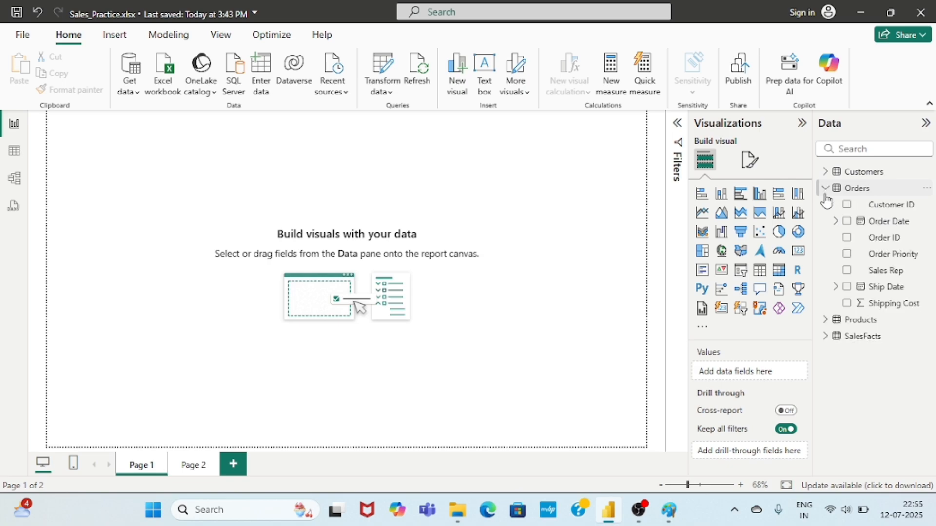
{"action": "left_click", "coordinate": [825, 188]}
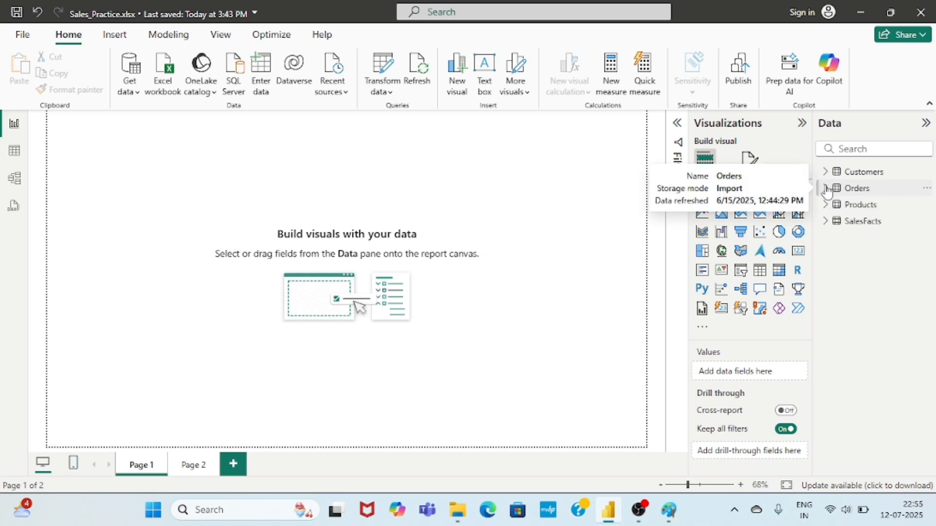
{"action": "left_click", "coordinate": [827, 221]}
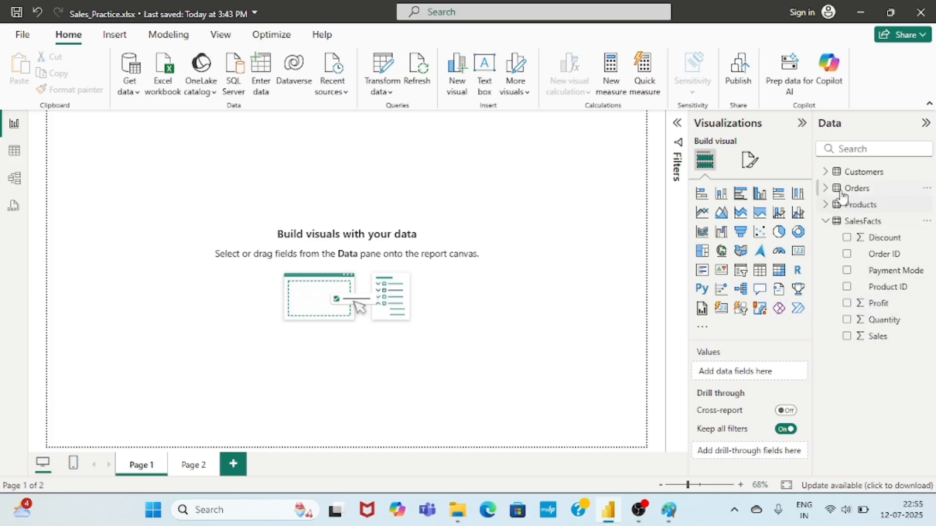
{"action": "left_click", "coordinate": [828, 174]}
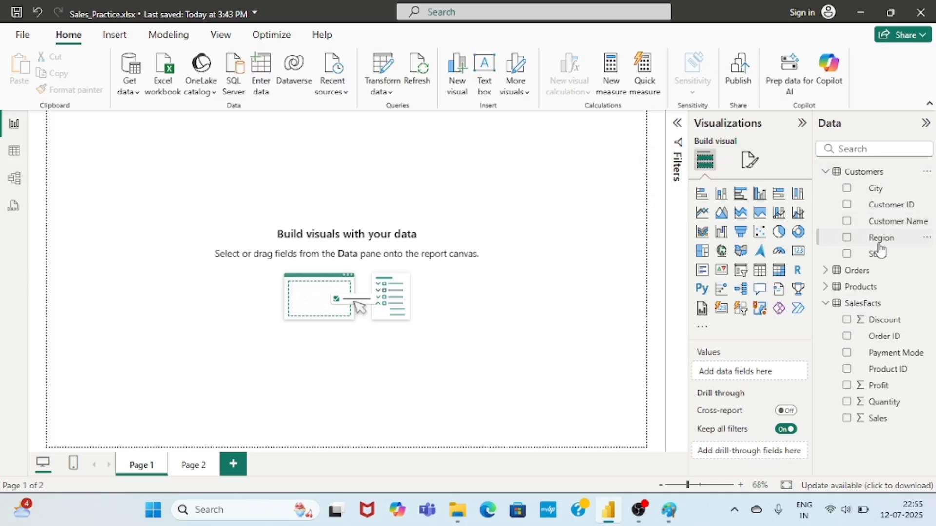
{"action": "left_click", "coordinate": [832, 272]}
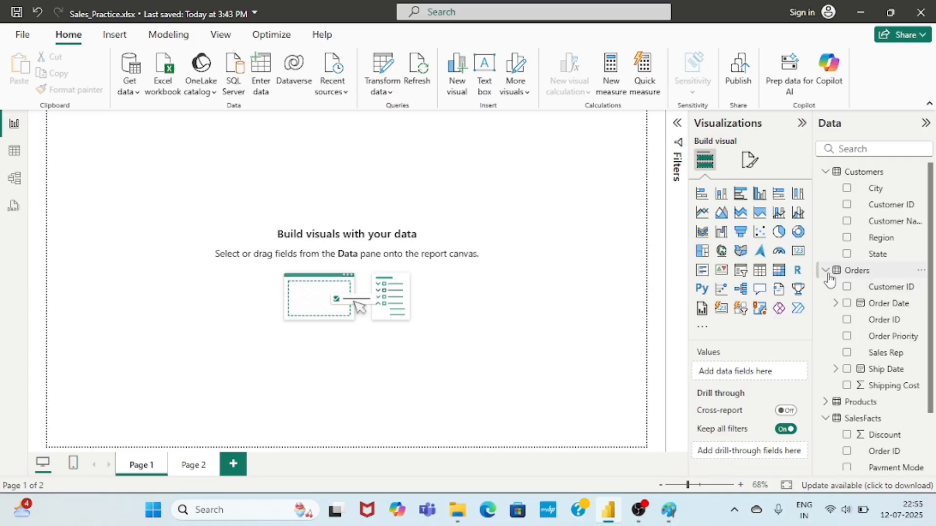
{"action": "left_click", "coordinate": [834, 274]}
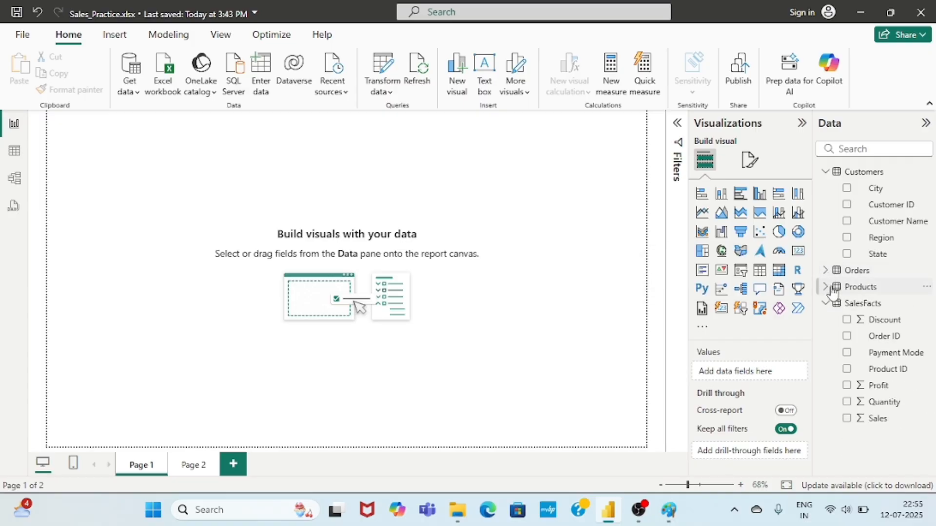
{"action": "left_click", "coordinate": [832, 288]}
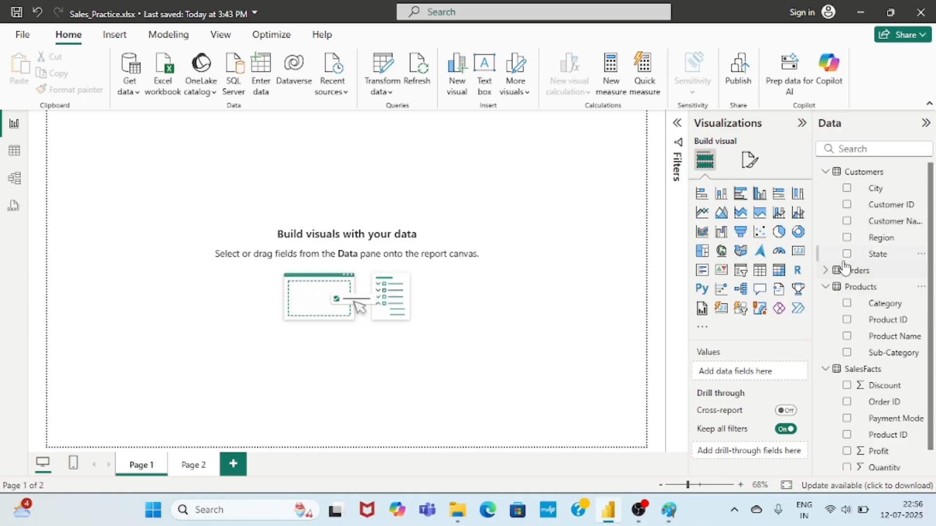
{"action": "scroll", "coordinate": [833, 365], "scroll_direction": "down", "scroll_amount": 1}
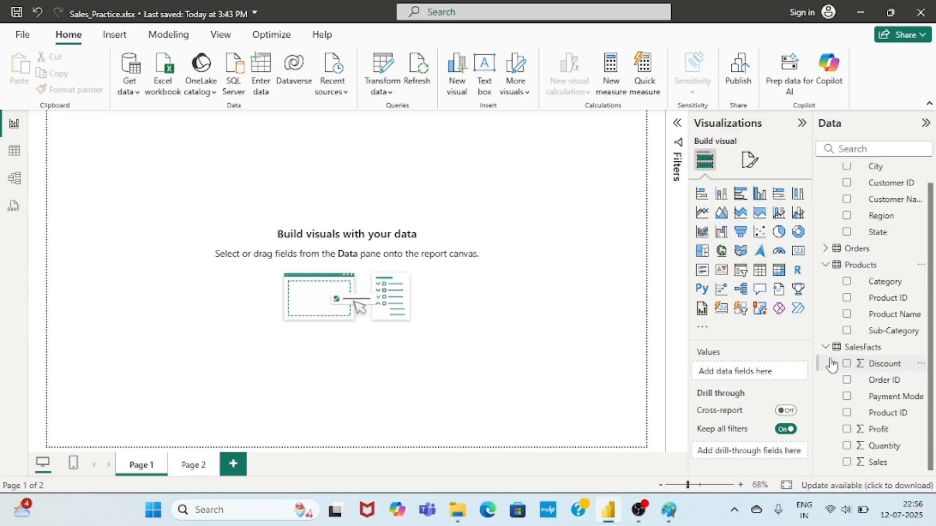
- Switch to Paint and write "Requirement is- based on Region and category we have to find out the utilized sales amount and the profit amount which we got"
{"action": "left_click", "coordinate": [669, 510]}
{"action": "left_click", "coordinate": [234, 60]}
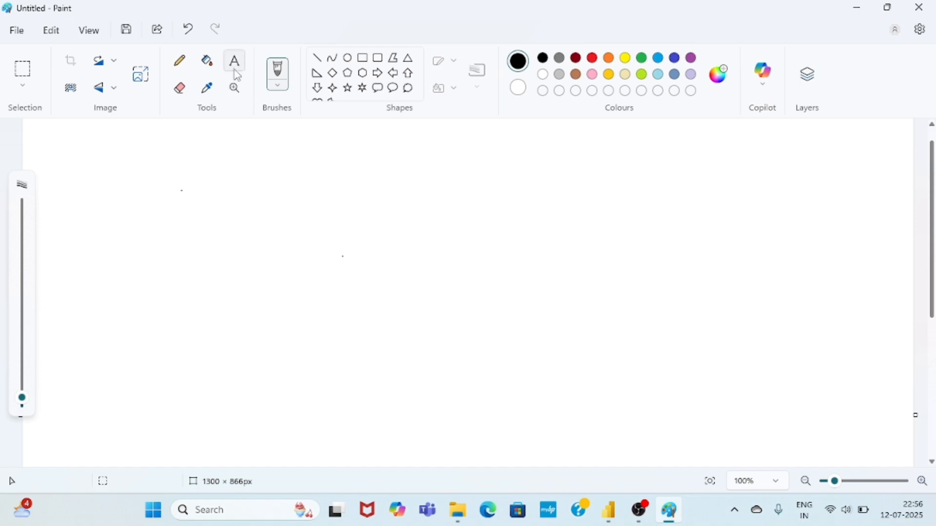
{"action": "left_click", "coordinate": [199, 191]}
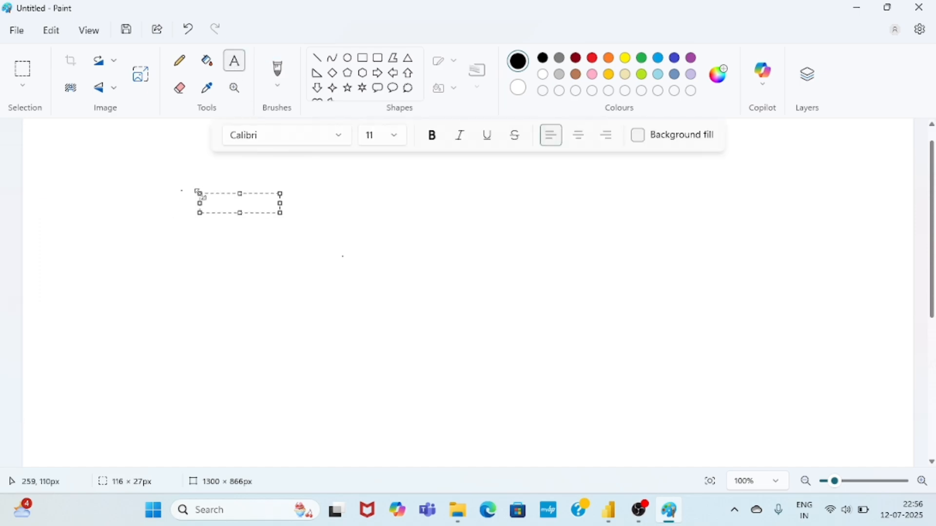
{"action": "type", "text": "Requirement is"}
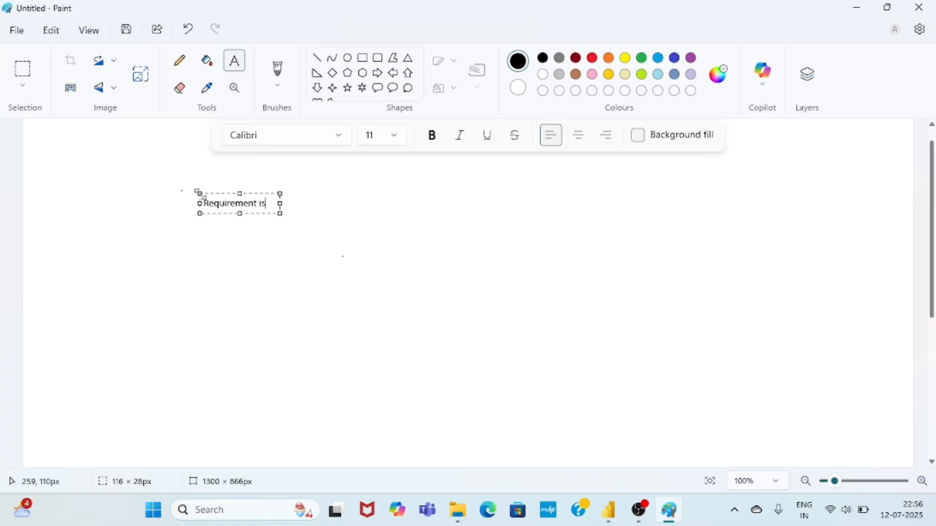
{"action": "type", "text": "- based on R"}
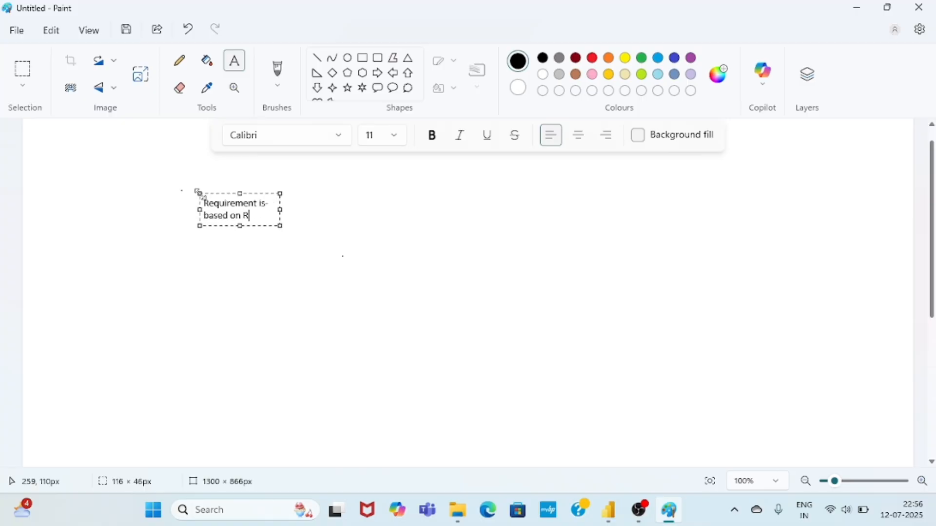
{"action": "type", "text": "egion and "}
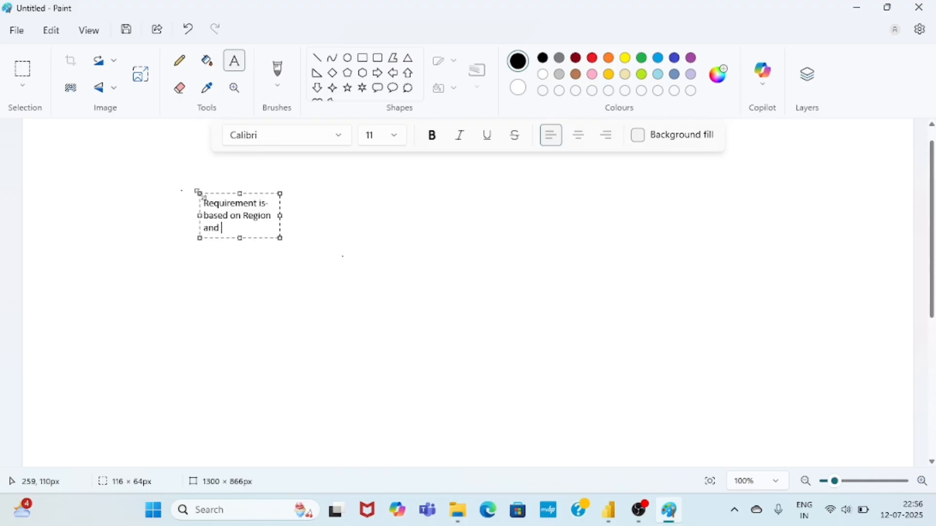
{"action": "type", "text": "category we have to"}
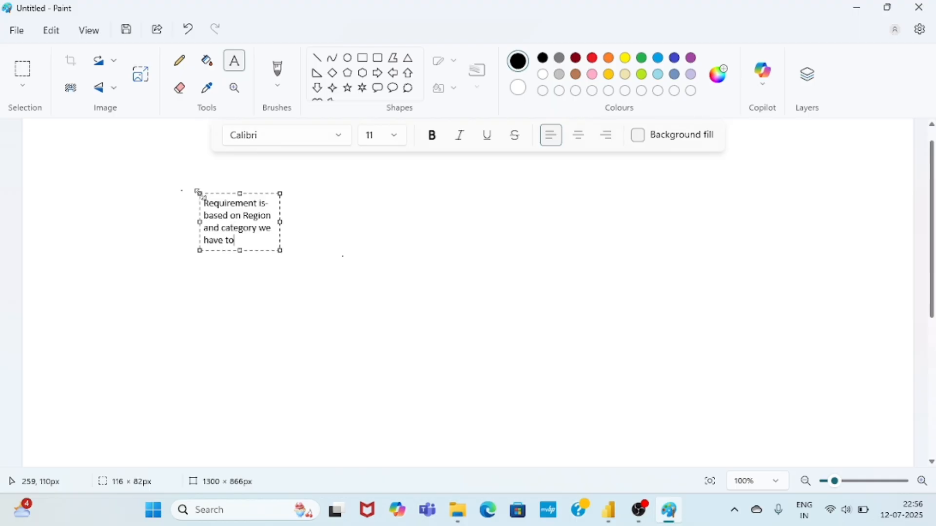
{"action": "type", "text": " find out the utilized"}
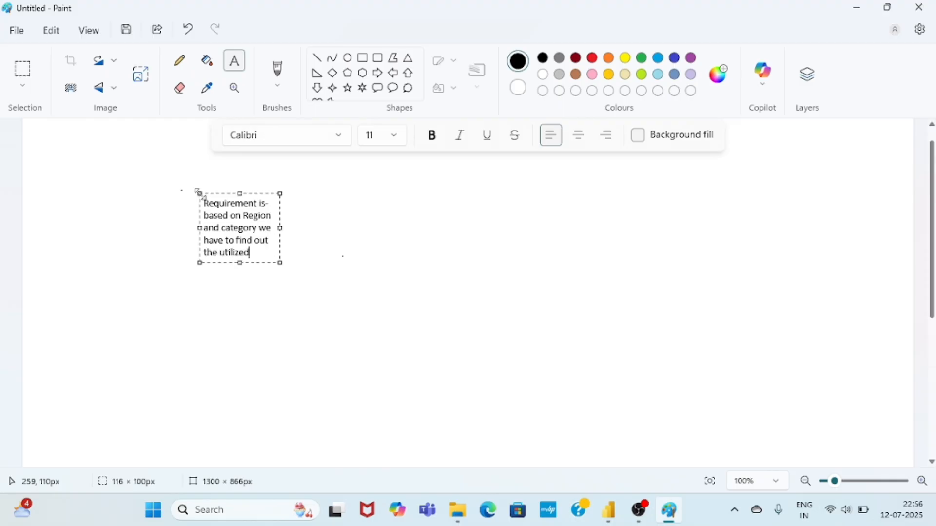
{"action": "type", "text": " sales amount and"}
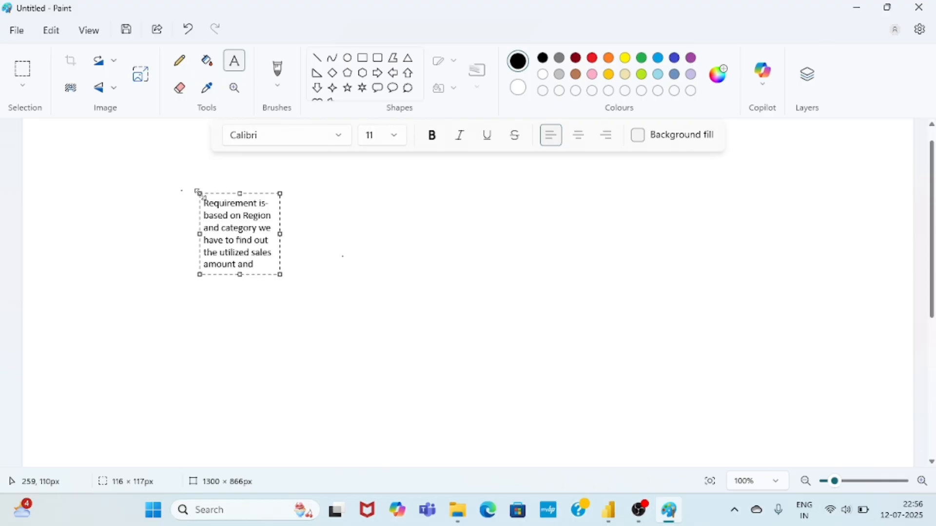
{"action": "type", "text": "the profi"}
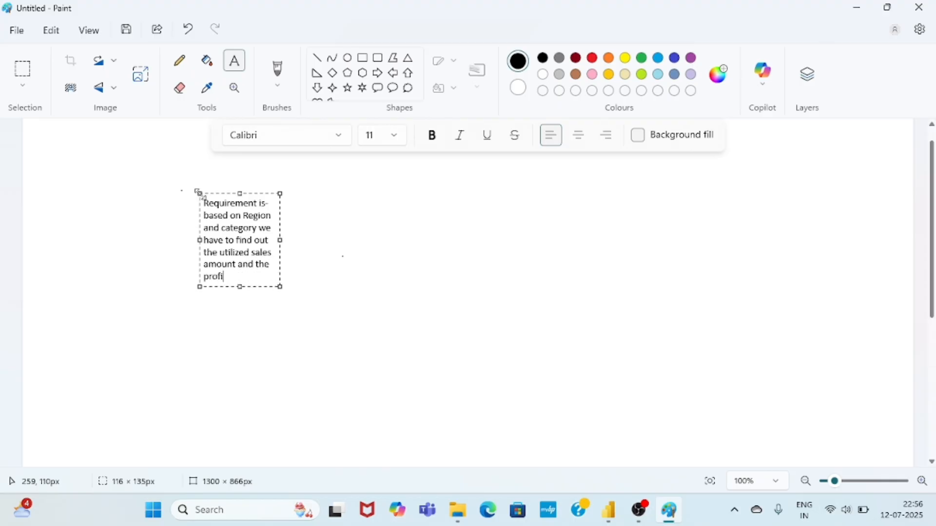
{"action": "type", "text": "t amount which we got"}
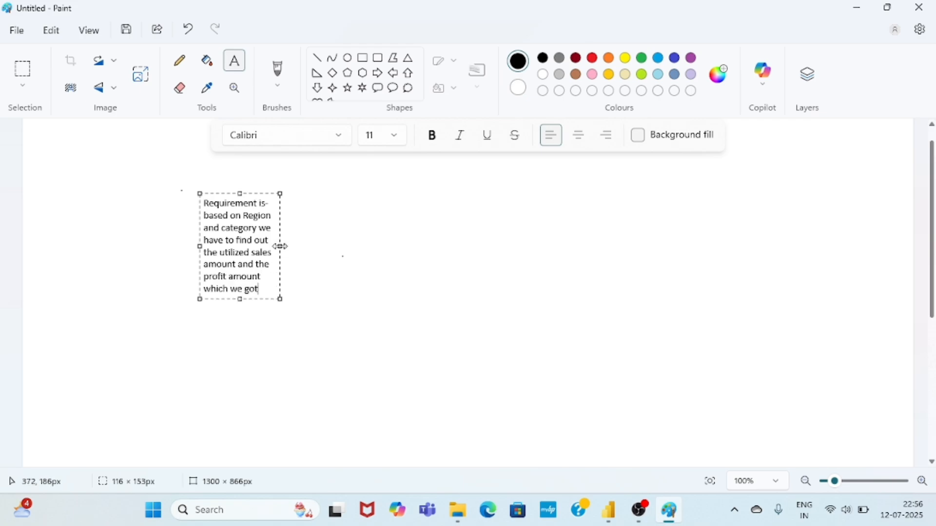
- Resize the text box to about 805 × 46 px so the requirement fits on one line, and capitalise "Based"
{"action": "left_click_drag", "start_coordinate": [284, 247], "coordinate": [781, 207]}
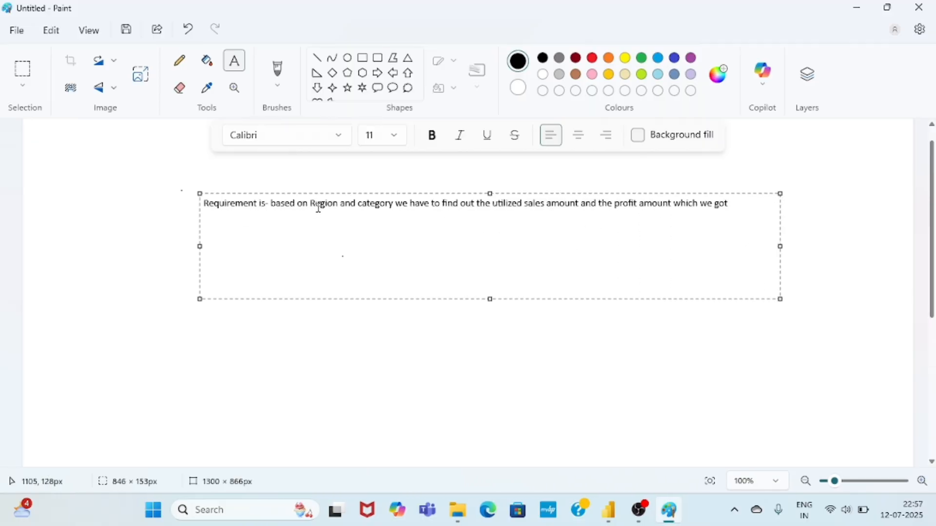
{"action": "left_click", "coordinate": [278, 203]}
{"action": "key", "text": "BackSpace"}
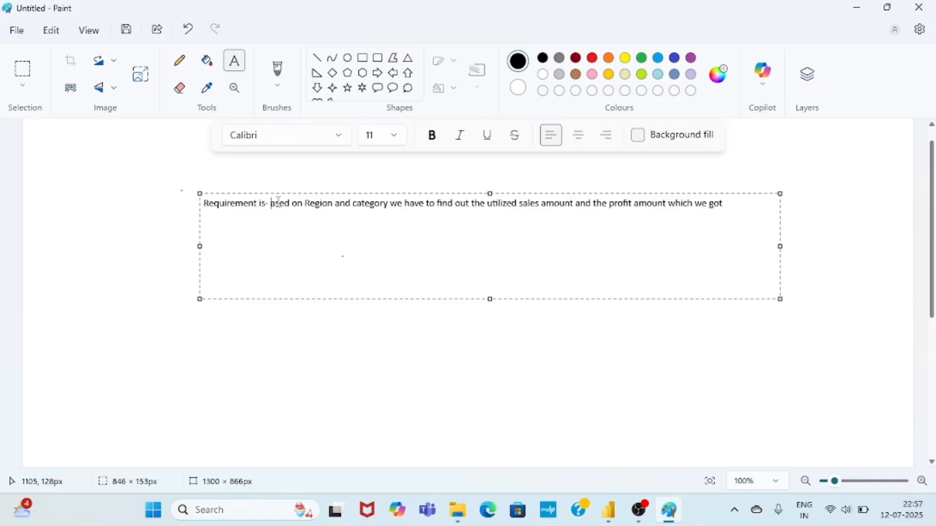
{"action": "type", "text": "B"}
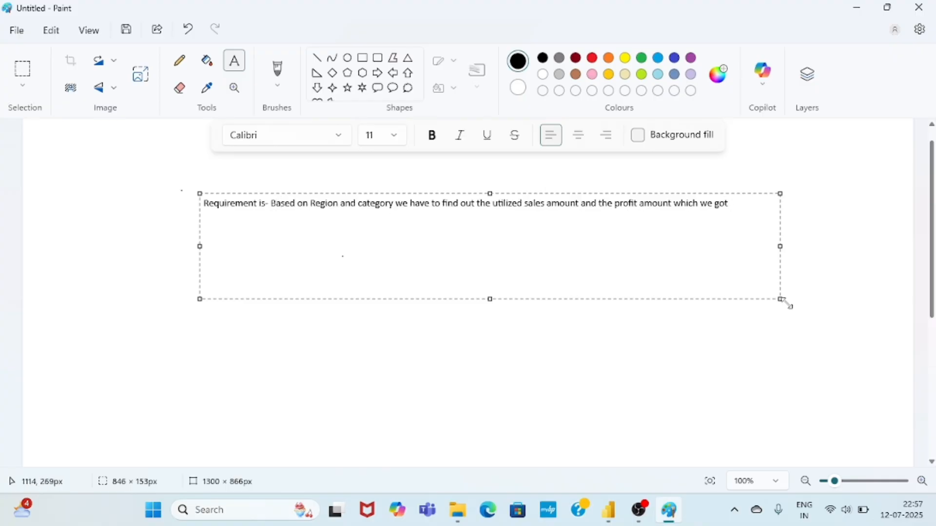
{"action": "left_click_drag", "start_coordinate": [781, 301], "coordinate": [753, 227]}
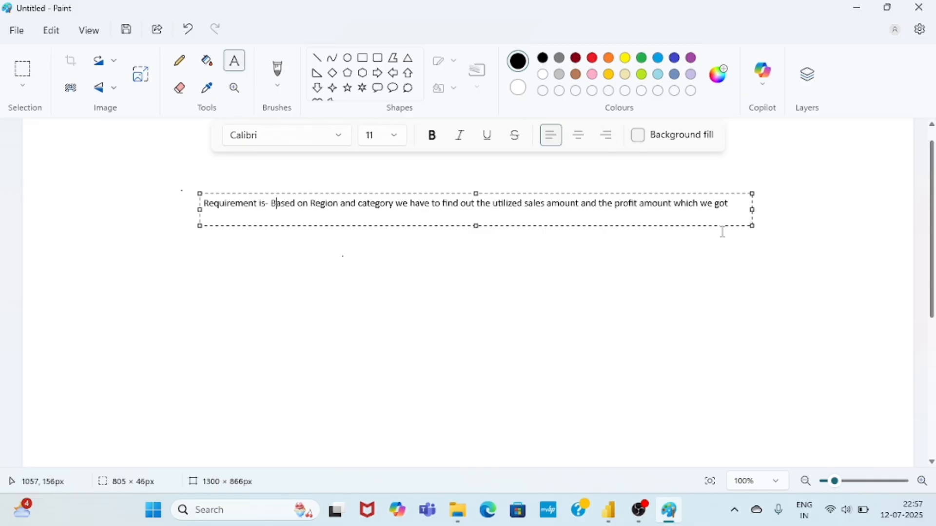
- Make the whole requirement sentence bold and commit the text to the canvas
{"action": "triple_click", "coordinate": [530, 207]}
{"action": "key", "text": "ctrl+b"}
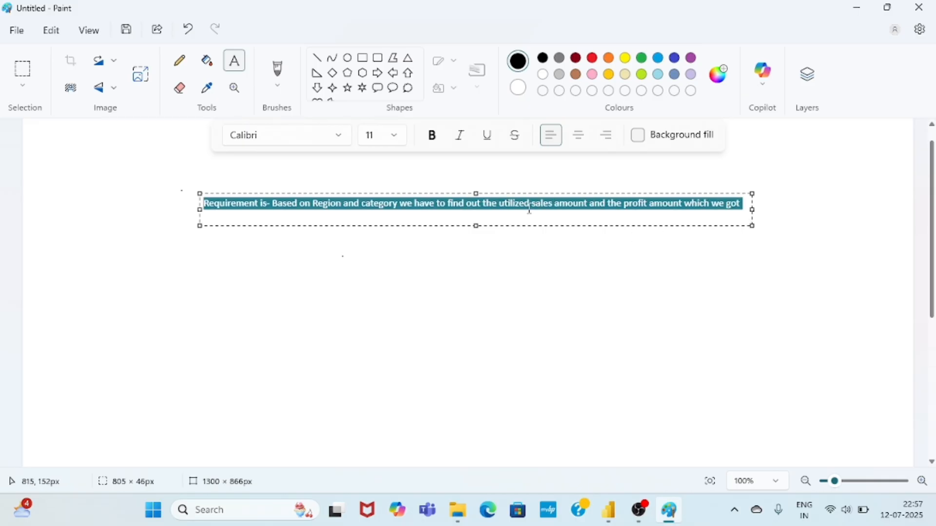
{"action": "left_click", "coordinate": [455, 273]}
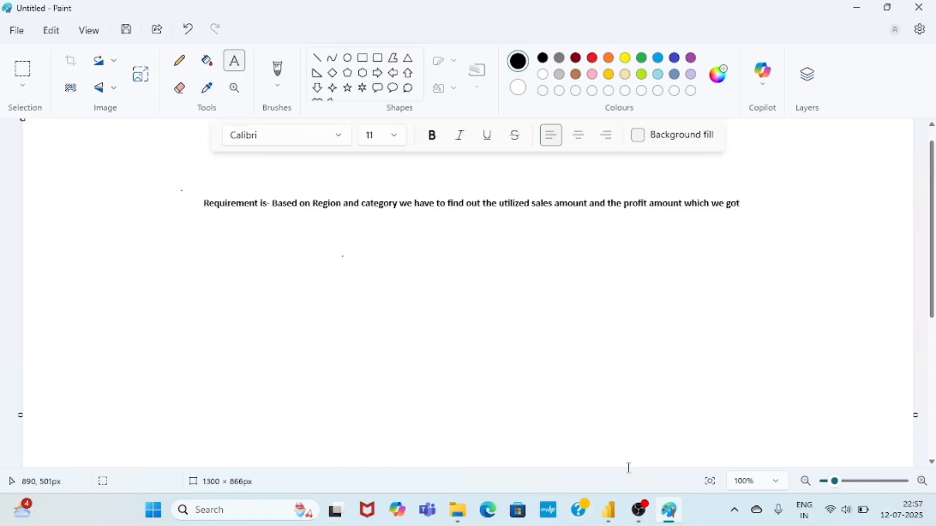
- Switch back to Power BI, add a stacked bar chart to Page 1 and enlarge it to over half the page width
{"action": "left_click", "coordinate": [616, 514]}
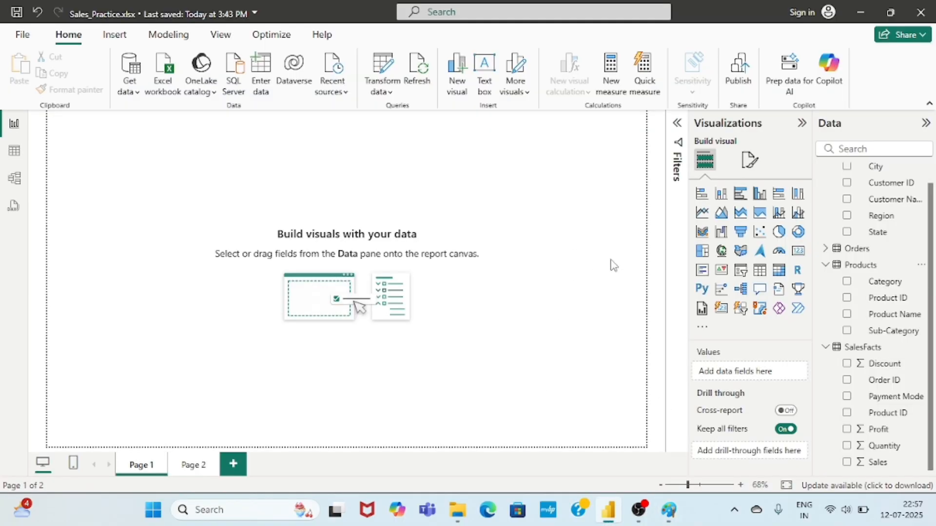
{"action": "left_click", "coordinate": [702, 194]}
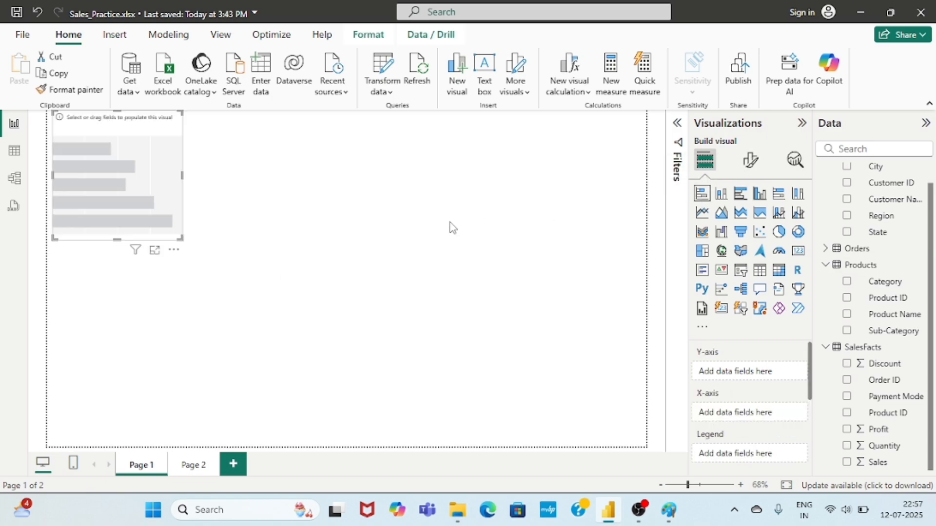
{"action": "left_click_drag", "start_coordinate": [180, 239], "coordinate": [454, 355]}
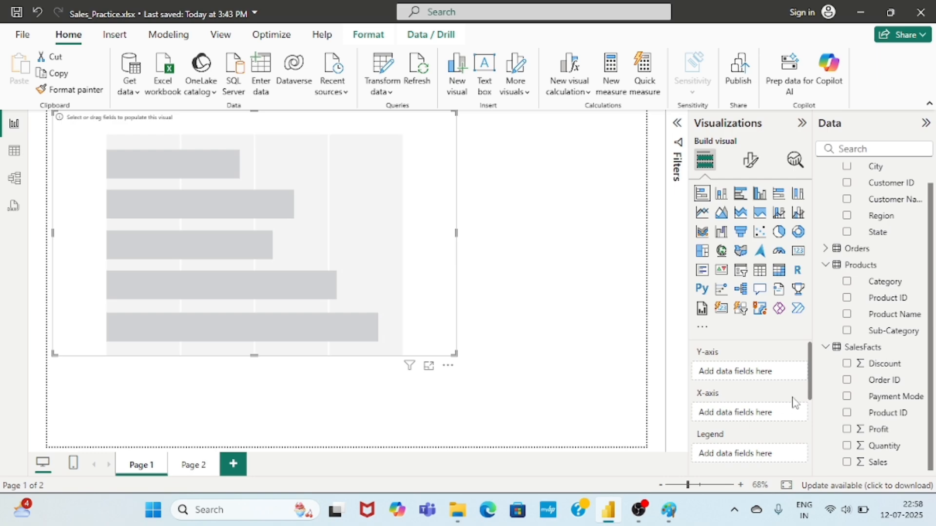
- Review the bar chart's field wells and collapse the Customers and Products tables, keeping SalesFacts expanded
{"action": "left_click_drag", "start_coordinate": [810, 393], "coordinate": [817, 437]}
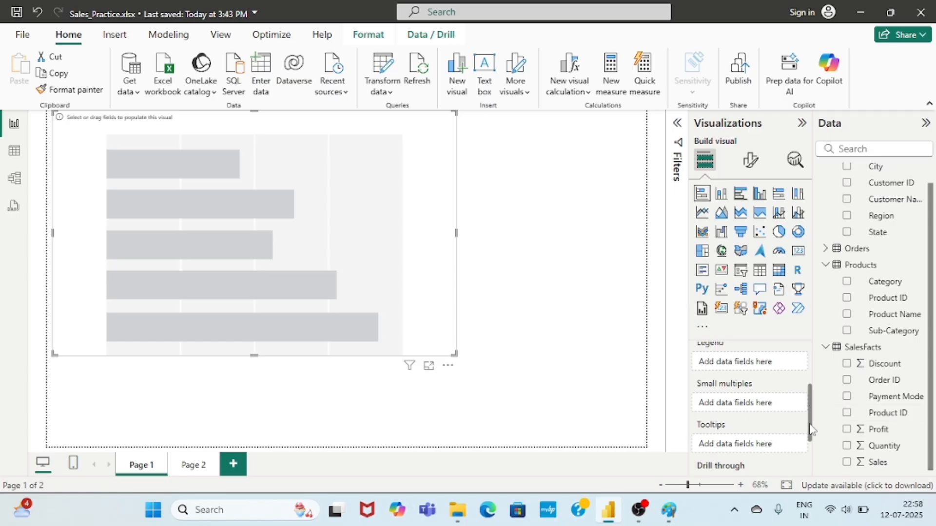
{"action": "scroll", "coordinate": [811, 430], "scroll_direction": "down", "scroll_amount": 2}
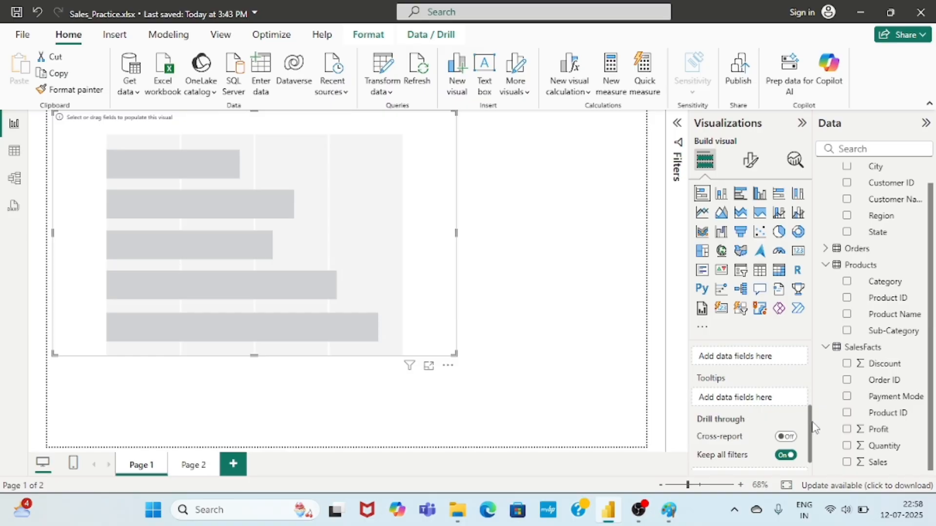
{"action": "scroll", "coordinate": [811, 429], "scroll_direction": "up", "scroll_amount": 5}
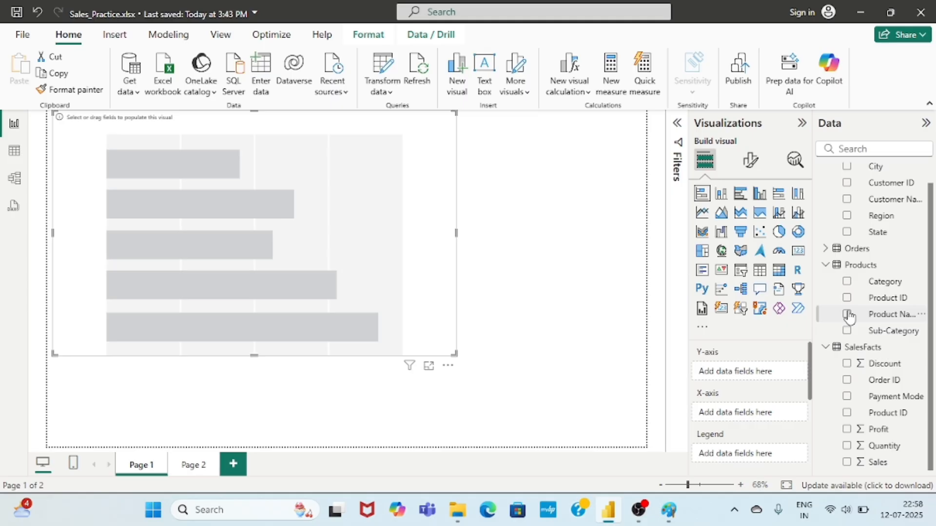
{"action": "scroll", "coordinate": [849, 317], "scroll_direction": "up", "scroll_amount": 1}
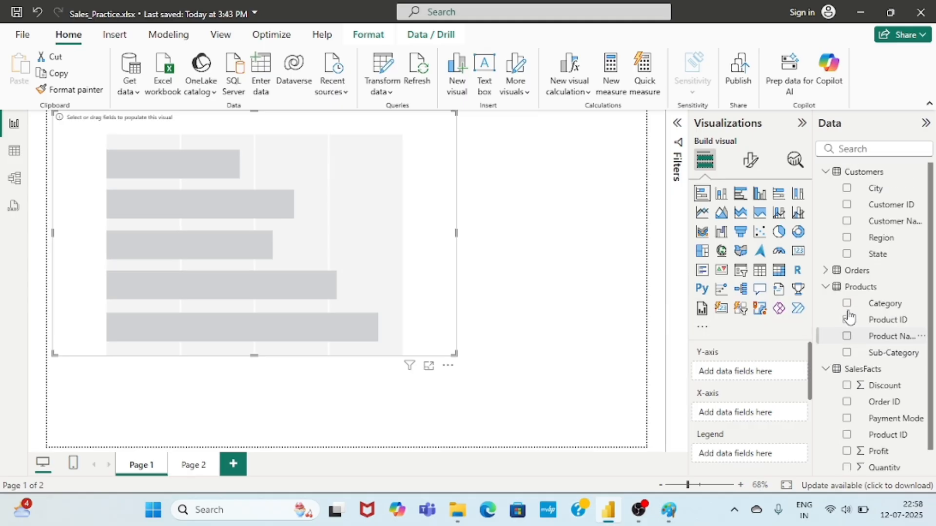
{"action": "left_click", "coordinate": [826, 174]}
{"action": "left_click", "coordinate": [826, 205]}
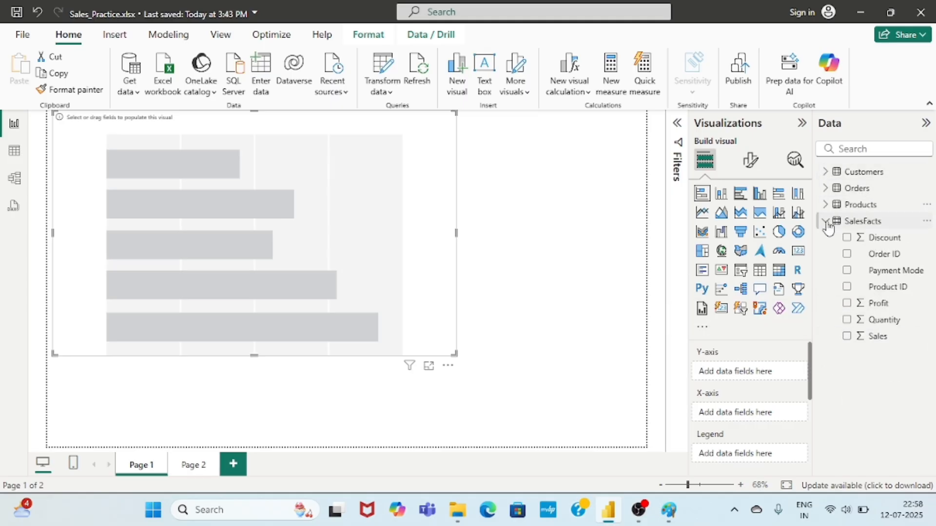
{"action": "left_click", "coordinate": [826, 221]}
{"action": "left_click", "coordinate": [827, 227]}
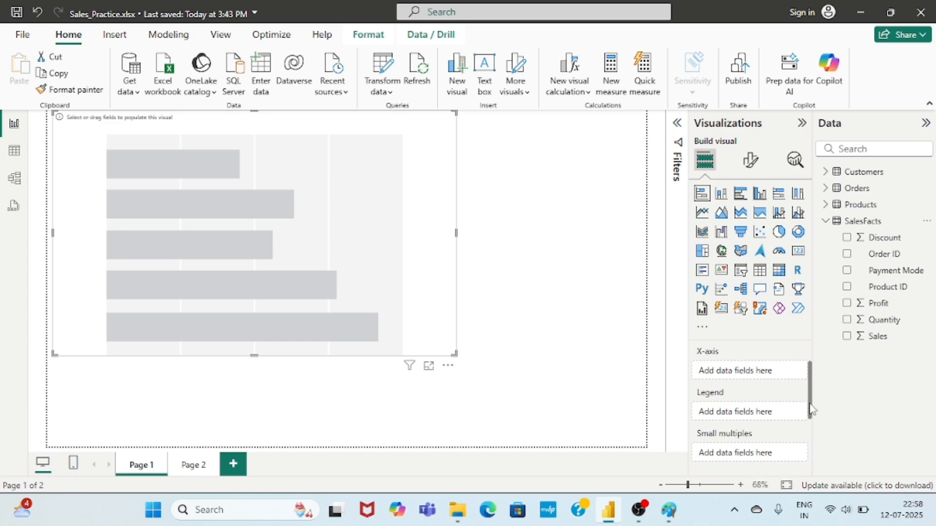
{"action": "scroll", "coordinate": [811, 408], "scroll_direction": "up", "scroll_amount": 1}
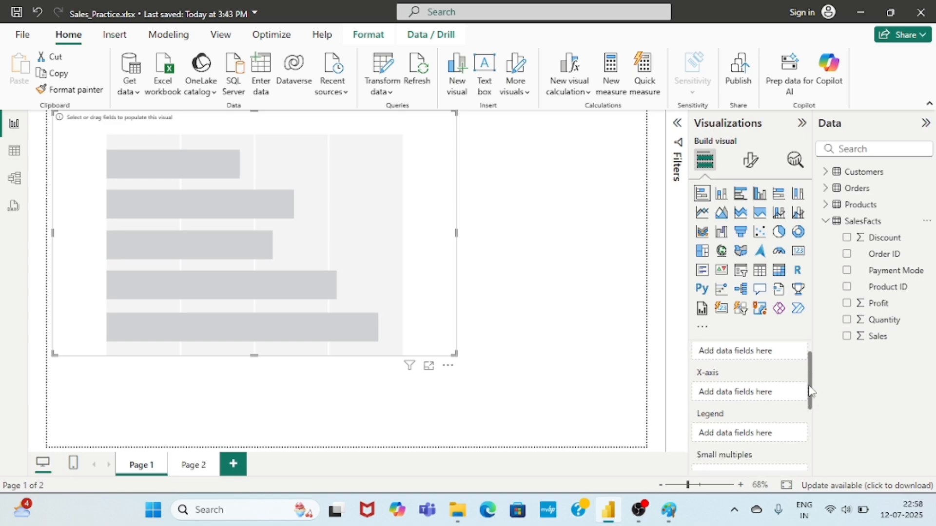
- Plot Sales from SalesFacts on the bar chart's X-axis by Region from Customers, trying Profit as a second measure and removing it
{"action": "left_click", "coordinate": [847, 337]}
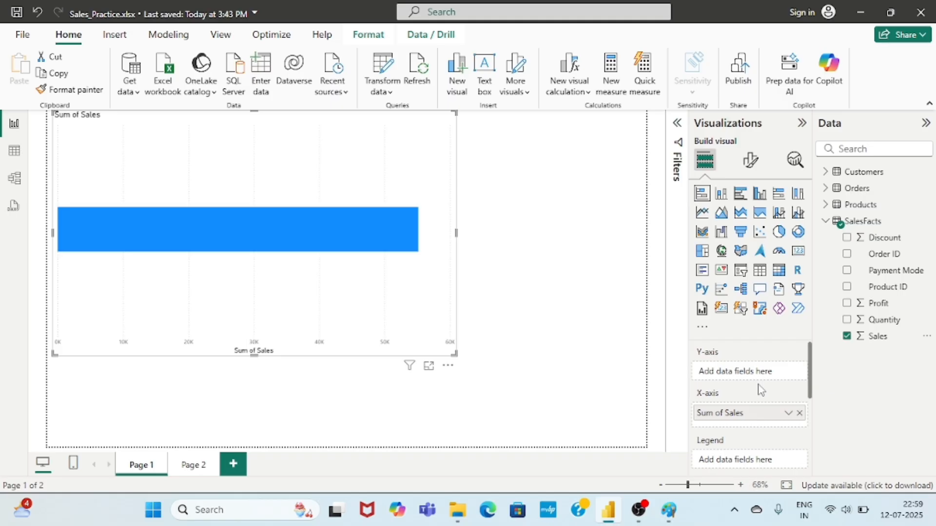
{"action": "left_click", "coordinate": [847, 304]}
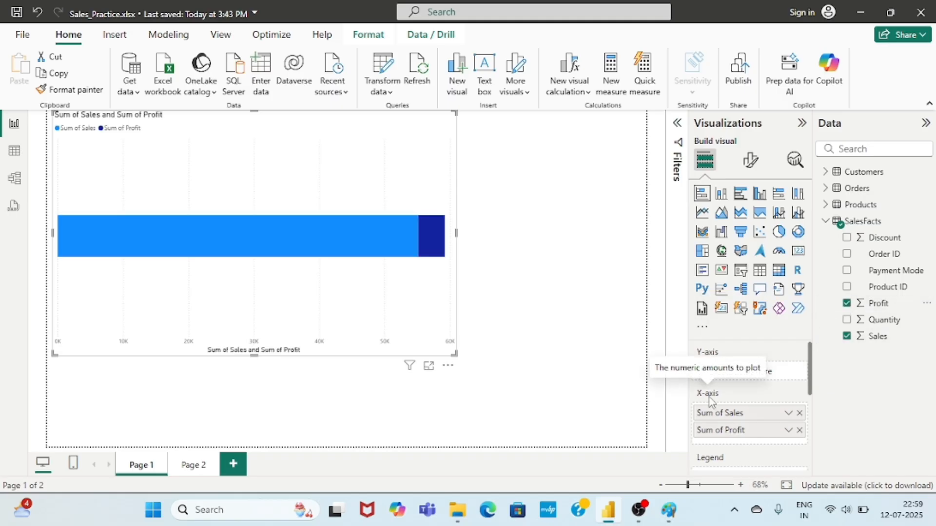
{"action": "left_click", "coordinate": [847, 304]}
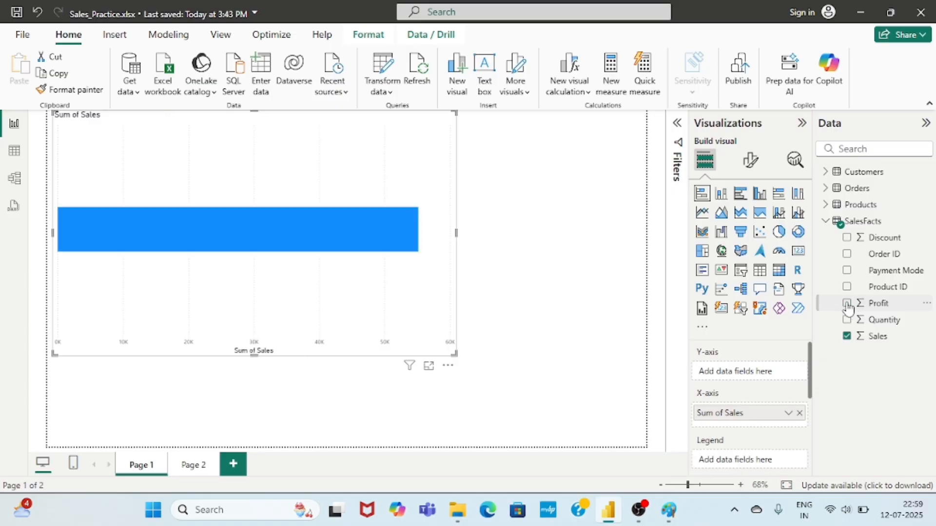
{"action": "left_click", "coordinate": [826, 174]}
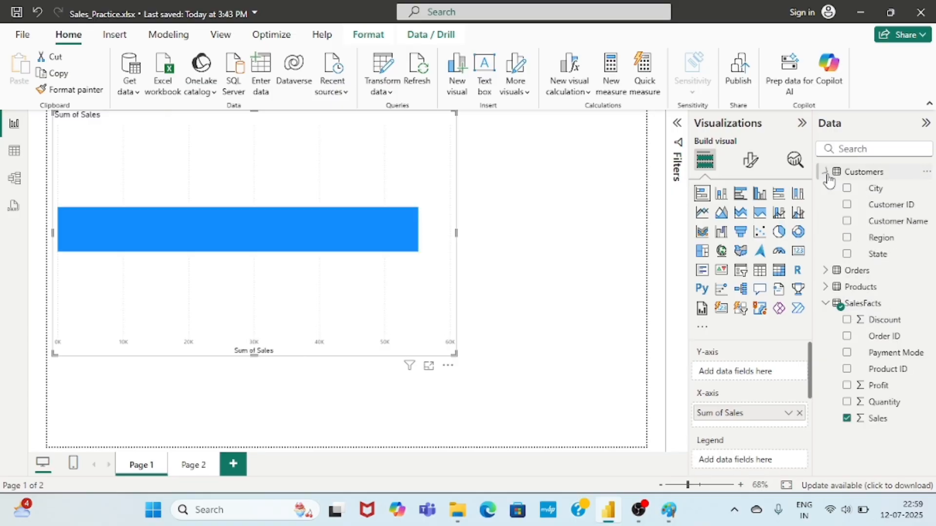
{"action": "left_click", "coordinate": [847, 238]}
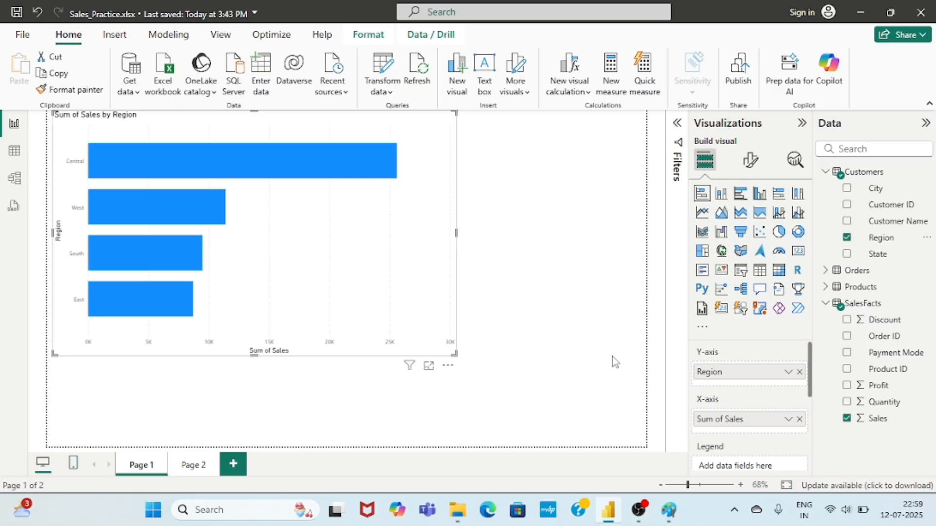
- Reread the requirement in Paint, return to Power BI and split the bars by Category from the Products table
{"action": "left_click", "coordinate": [670, 510]}
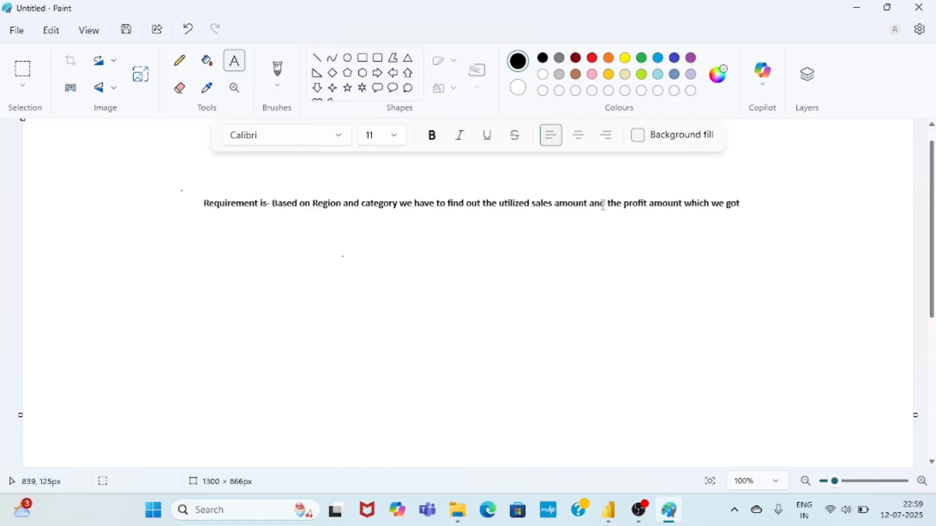
{"action": "left_click", "coordinate": [610, 511]}
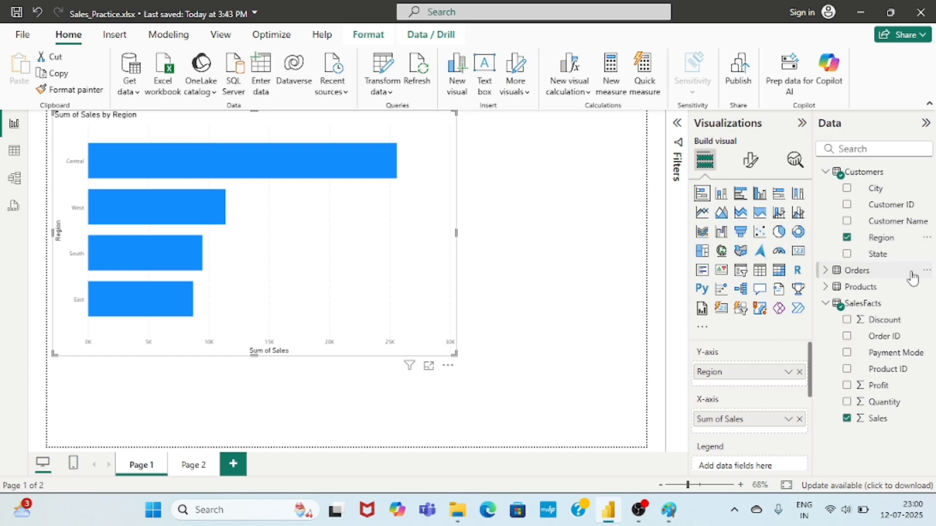
{"action": "left_click", "coordinate": [828, 288]}
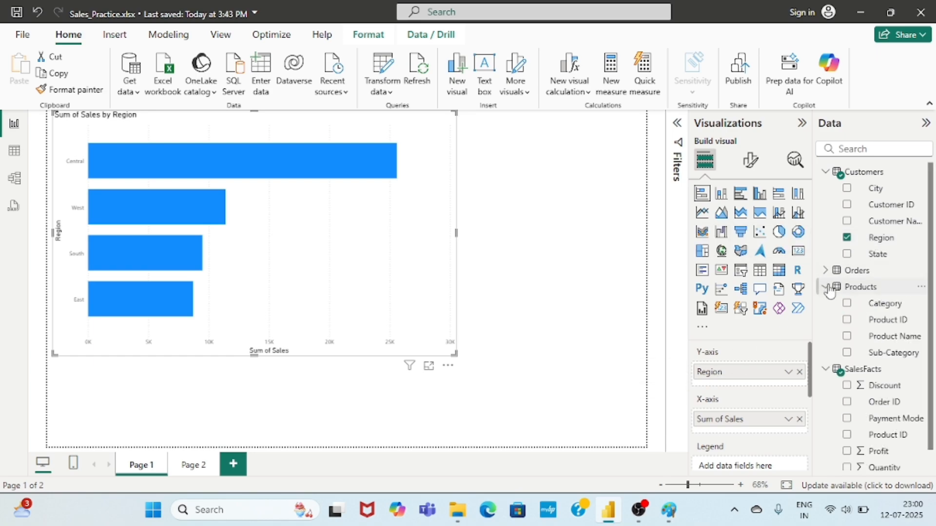
{"action": "left_click", "coordinate": [847, 306]}
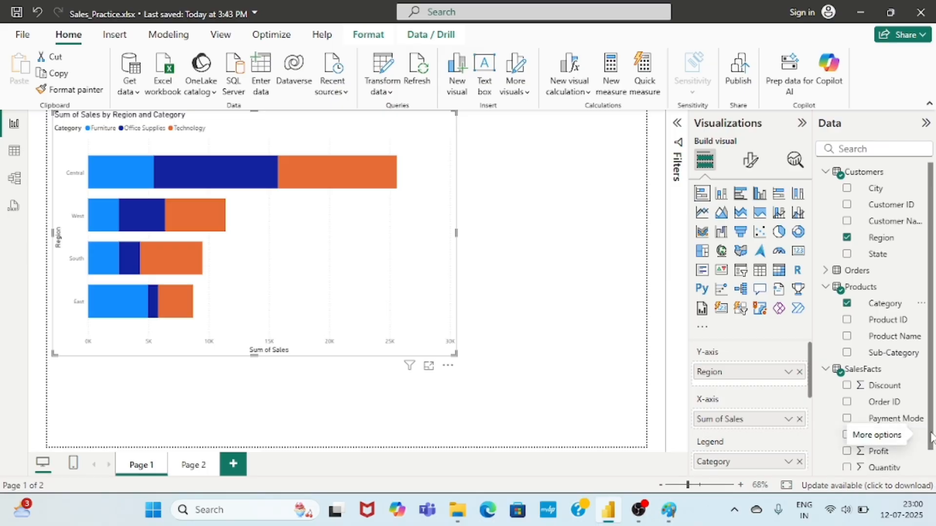
- Add Profit from SalesFacts to the chart's tooltips and check its placement in the field wells
{"action": "scroll", "coordinate": [930, 436], "scroll_direction": "down", "scroll_amount": 1}
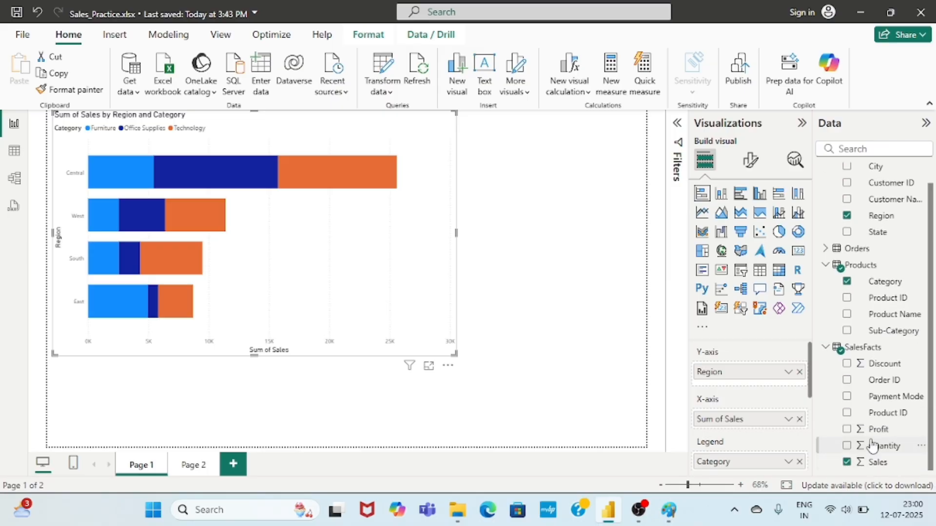
{"action": "left_click", "coordinate": [847, 430]}
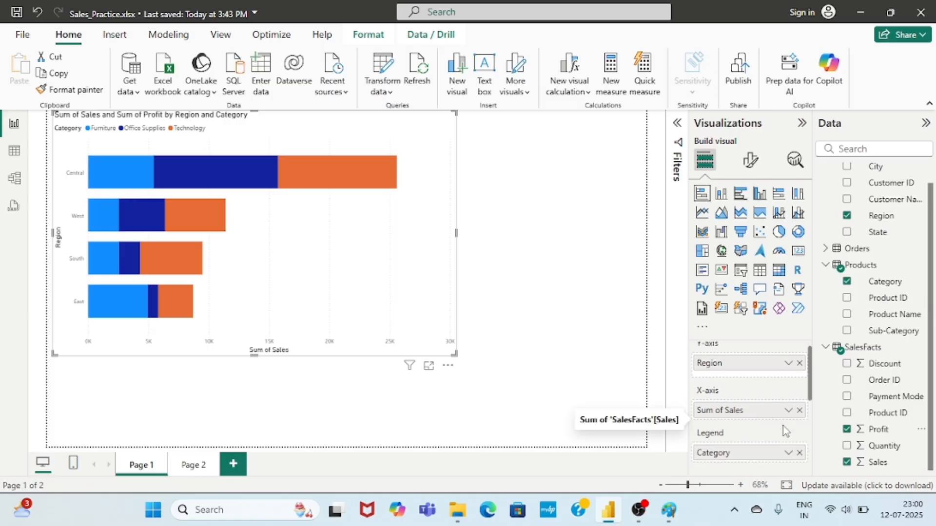
{"action": "scroll", "coordinate": [783, 427], "scroll_direction": "down", "scroll_amount": 2}
{"action": "scroll", "coordinate": [738, 414], "scroll_direction": "down", "scroll_amount": 1}
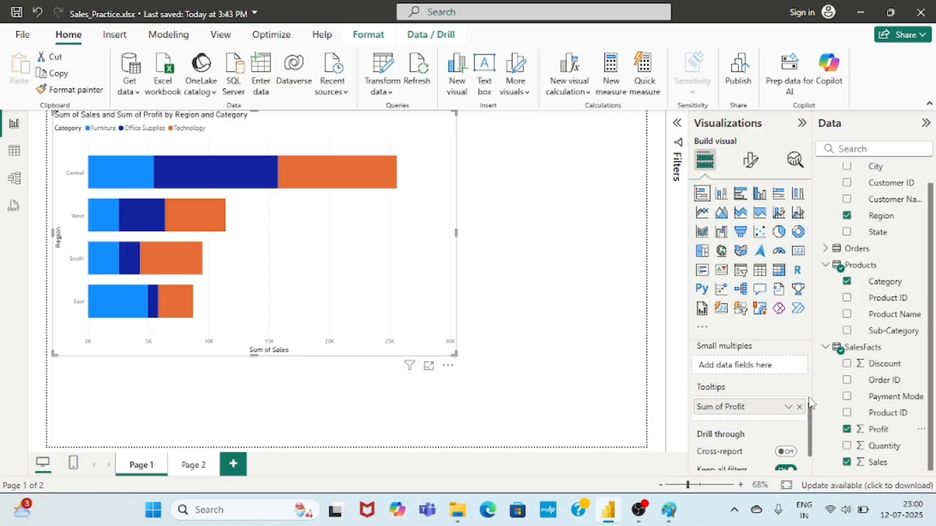
{"action": "left_click_drag", "start_coordinate": [810, 402], "coordinate": [793, 347]}
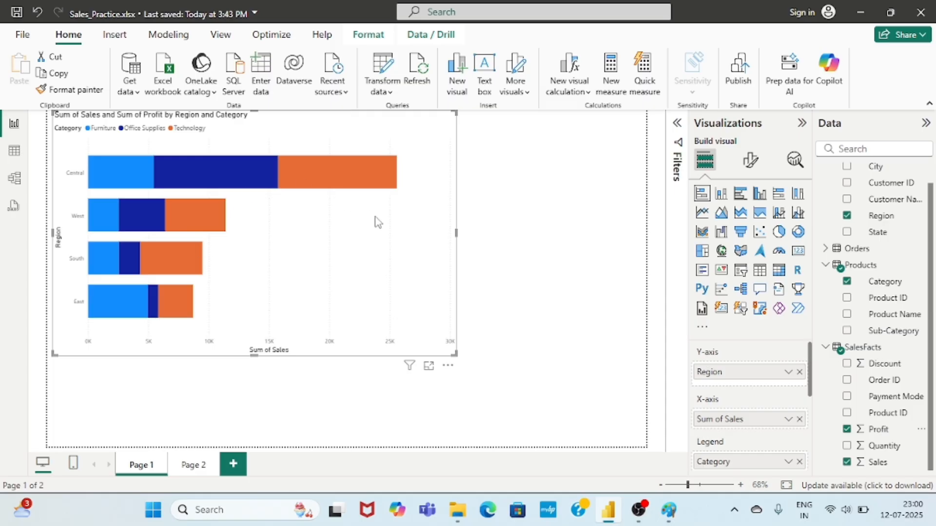
- Inspect the sales and profit tooltips on the category segments of the Central and West bars
{"action": "mouse_move", "coordinate": [300, 169]}
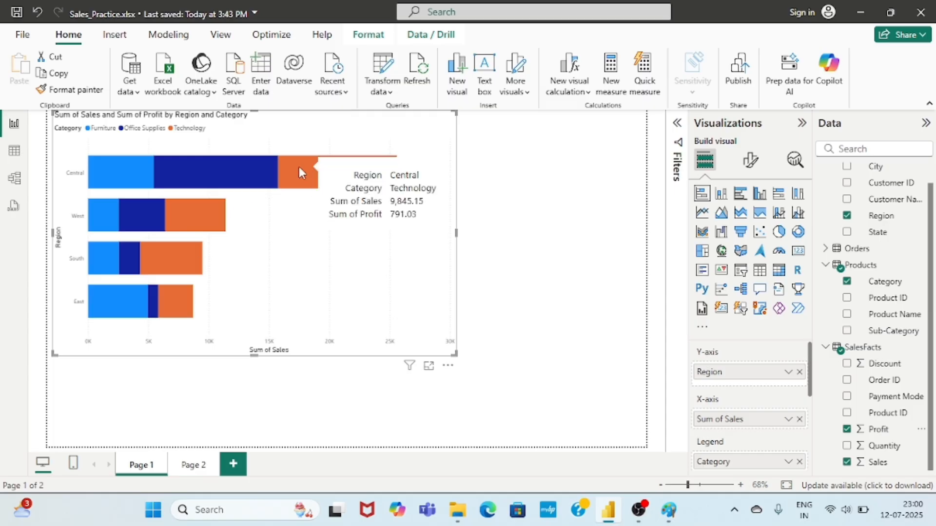
{"action": "mouse_move", "coordinate": [223, 169]}
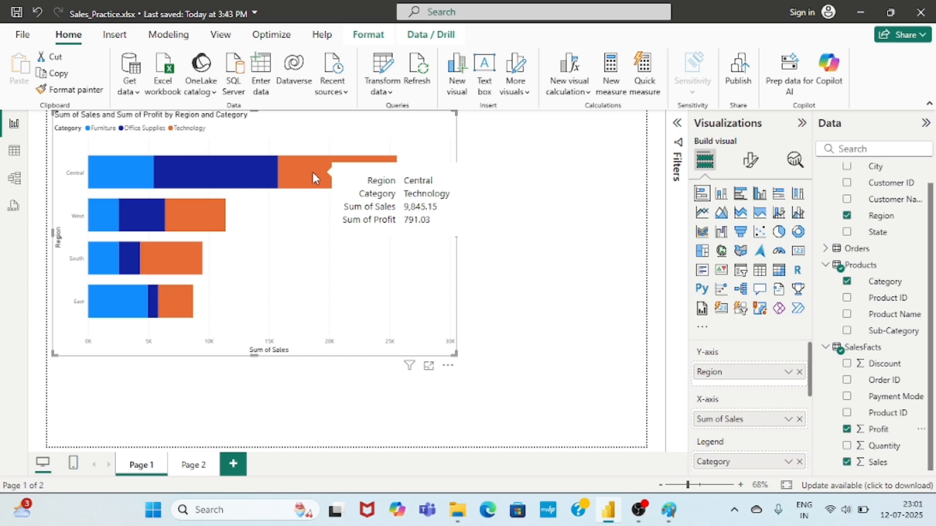
{"action": "mouse_move", "coordinate": [193, 225]}
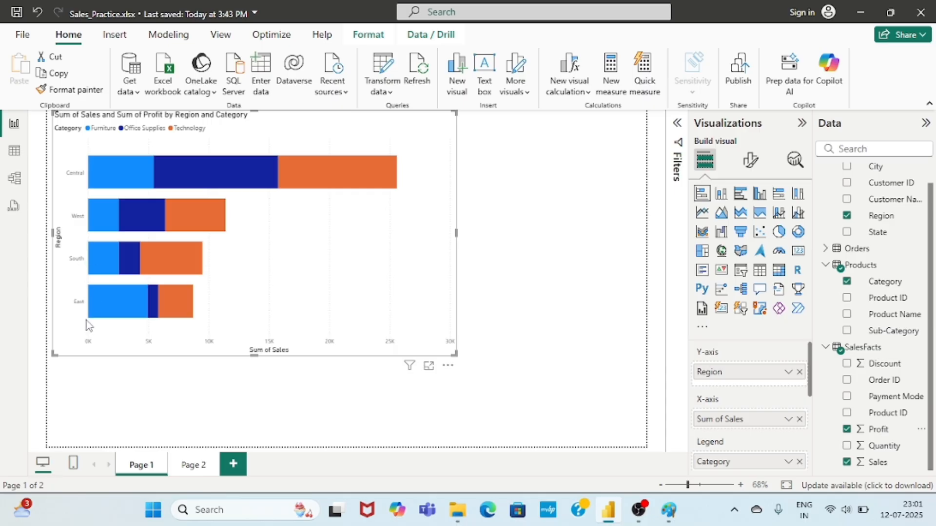
{"action": "mouse_move", "coordinate": [108, 171]}
{"action": "mouse_move", "coordinate": [229, 186]}
{"action": "mouse_move", "coordinate": [172, 183]}
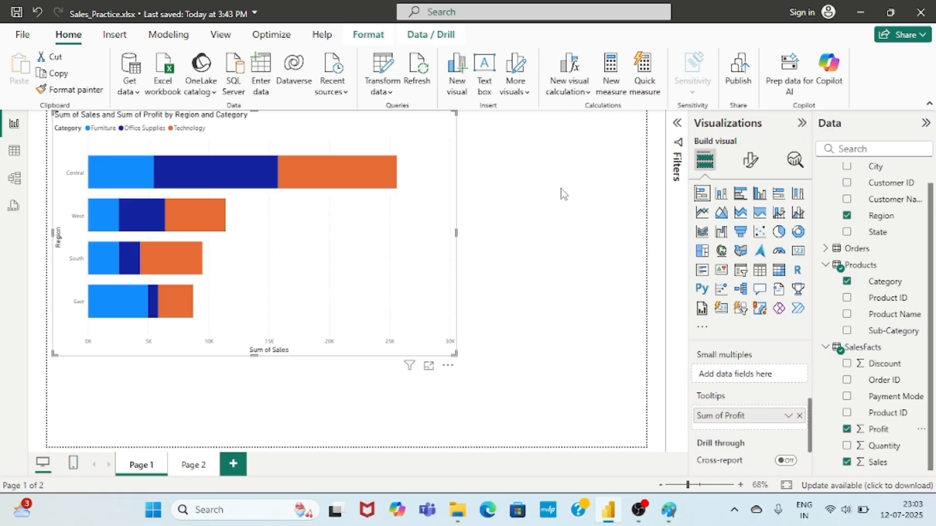
- Set the font size of the Y-axis values to 12 and collapse the Y-axis settings
{"action": "left_click", "coordinate": [751, 161]}
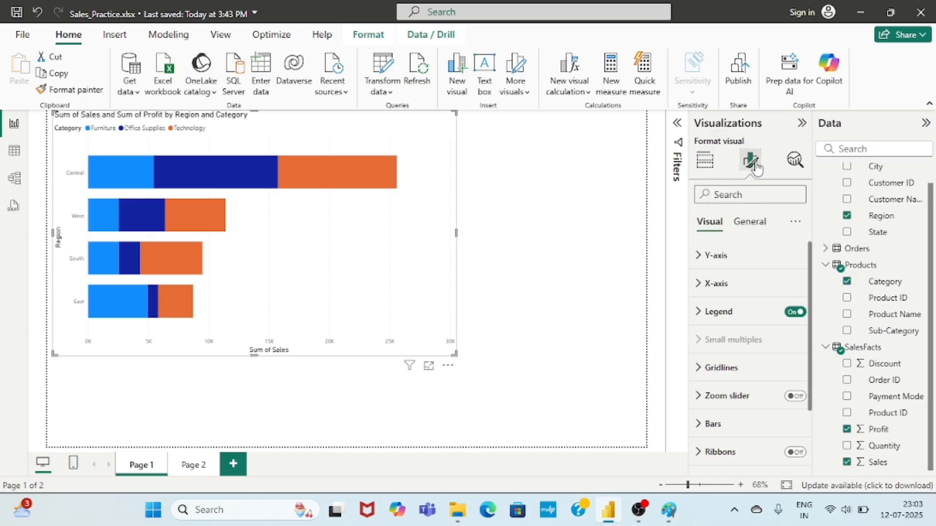
{"action": "left_click", "coordinate": [702, 256]}
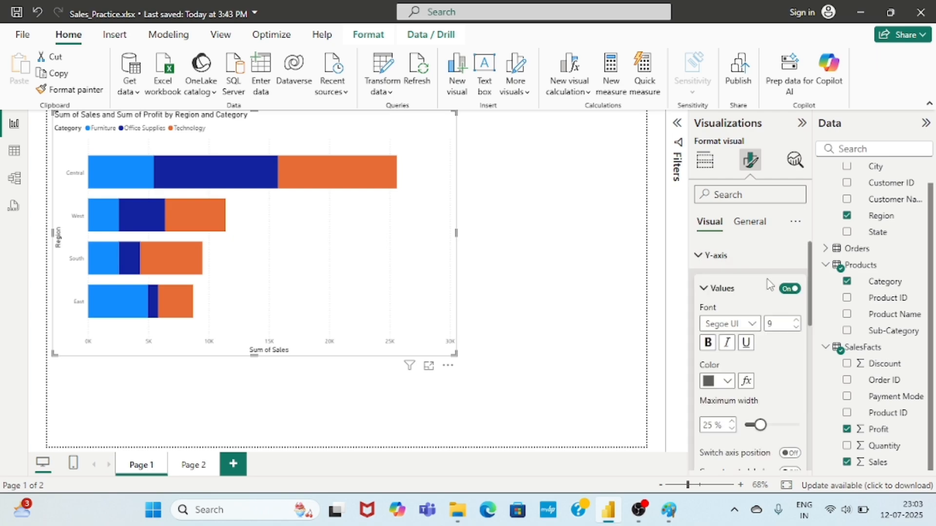
{"action": "scroll", "coordinate": [767, 390], "scroll_direction": "down", "scroll_amount": 1}
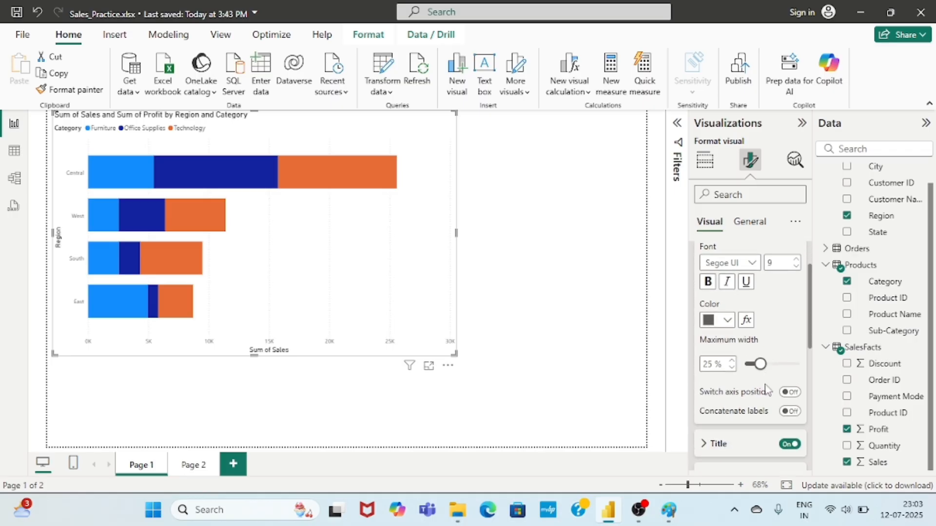
{"action": "left_click", "coordinate": [779, 262]}
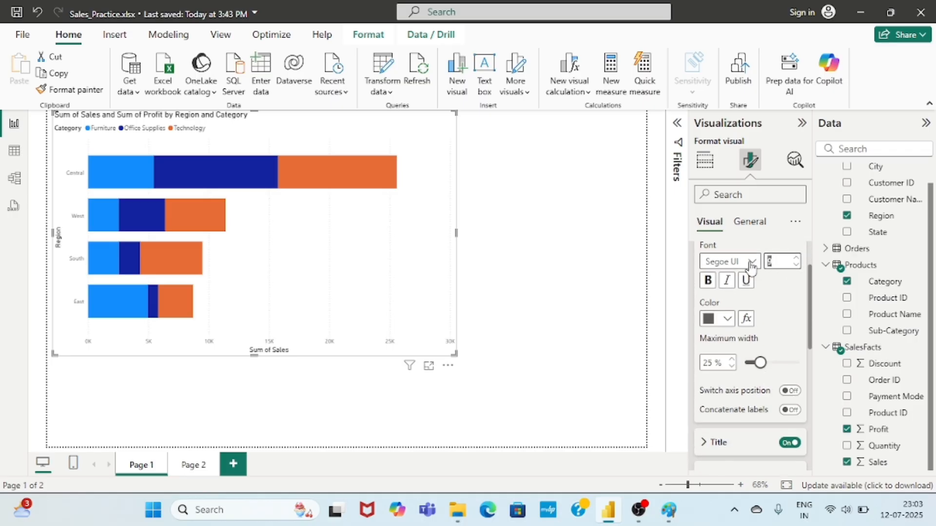
{"action": "type", "text": "12"}
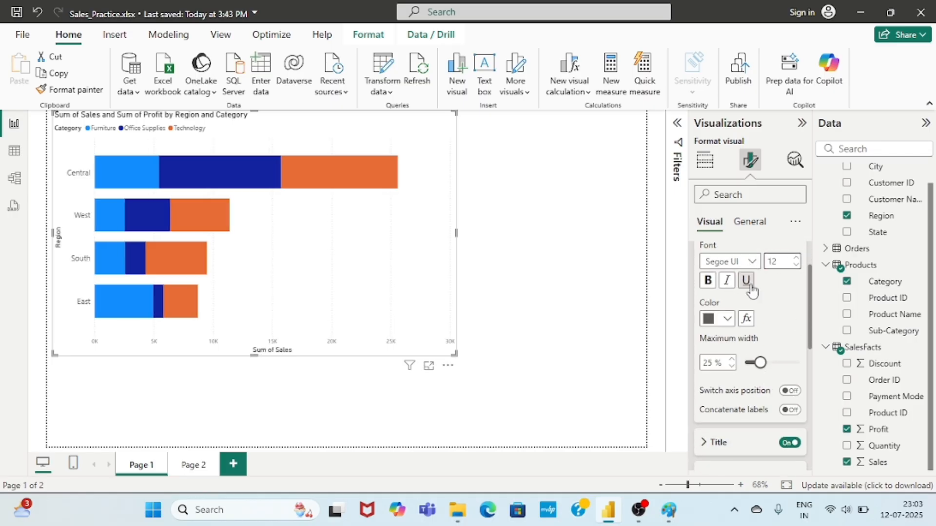
{"action": "left_click", "coordinate": [797, 311]}
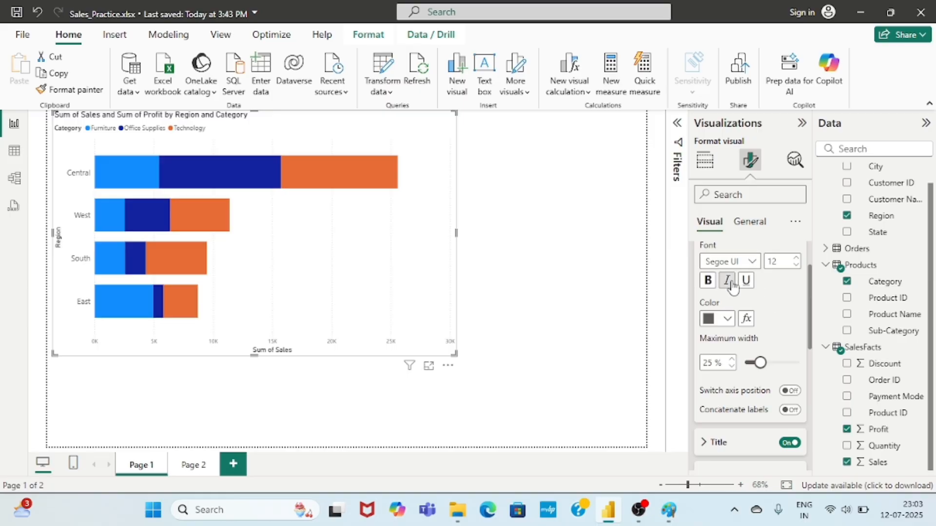
{"action": "scroll", "coordinate": [769, 318], "scroll_direction": "up", "scroll_amount": 1}
{"action": "left_click", "coordinate": [702, 257]}
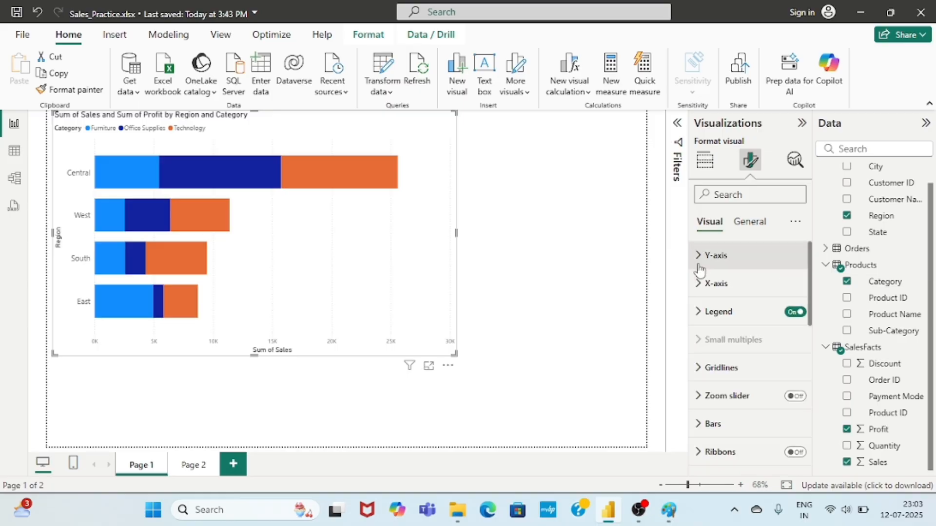
- Look over the X-axis range settings, then set the legend position to Top center
{"action": "left_click", "coordinate": [702, 295]}
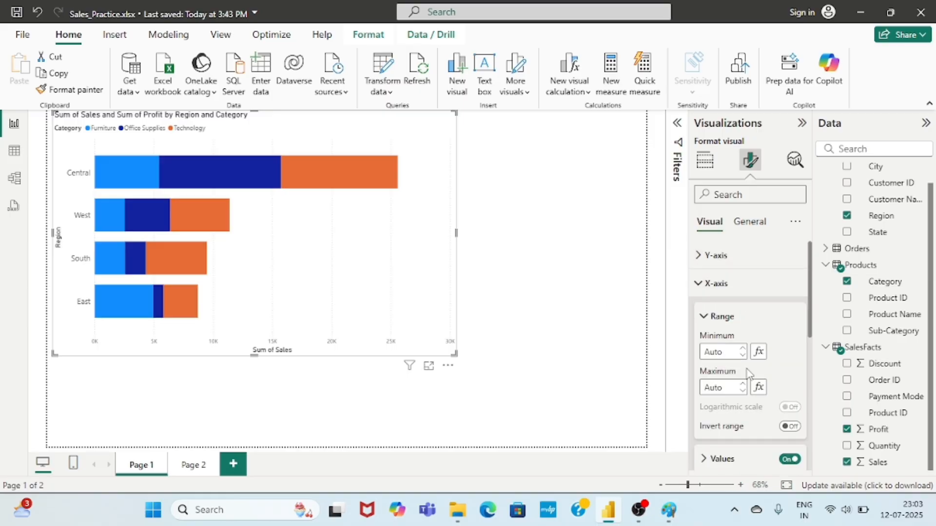
{"action": "scroll", "coordinate": [786, 371], "scroll_direction": "down", "scroll_amount": 1}
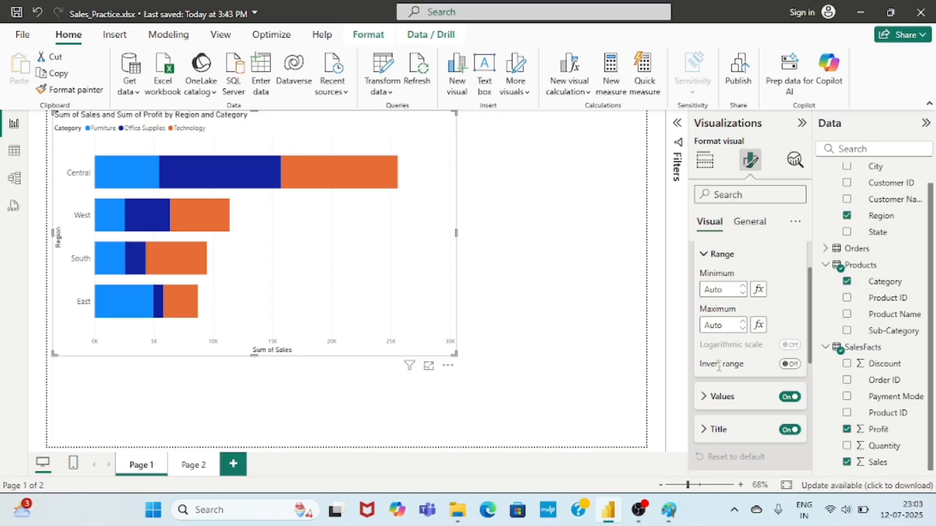
{"action": "scroll", "coordinate": [780, 282], "scroll_direction": "up", "scroll_amount": 1}
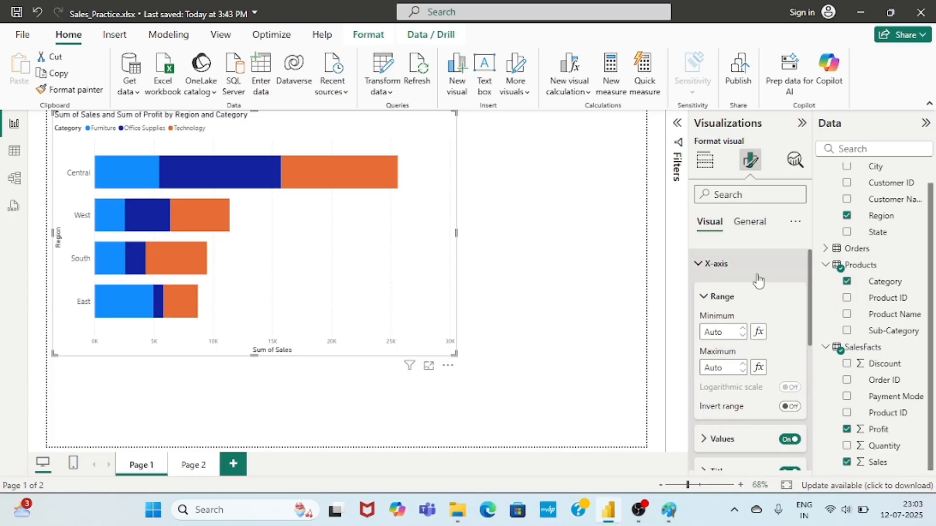
{"action": "left_click", "coordinate": [700, 267]}
{"action": "left_click", "coordinate": [696, 299]}
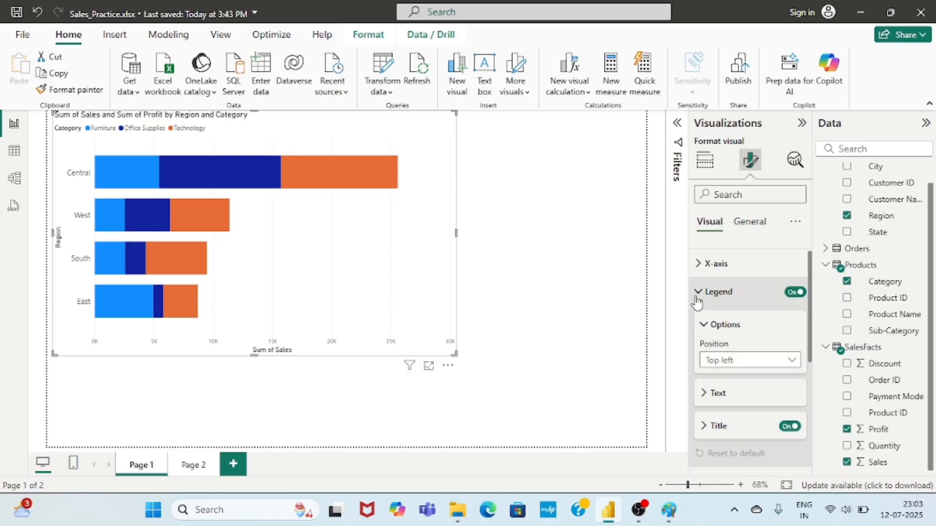
{"action": "left_click", "coordinate": [696, 298]}
{"action": "left_click", "coordinate": [696, 298]}
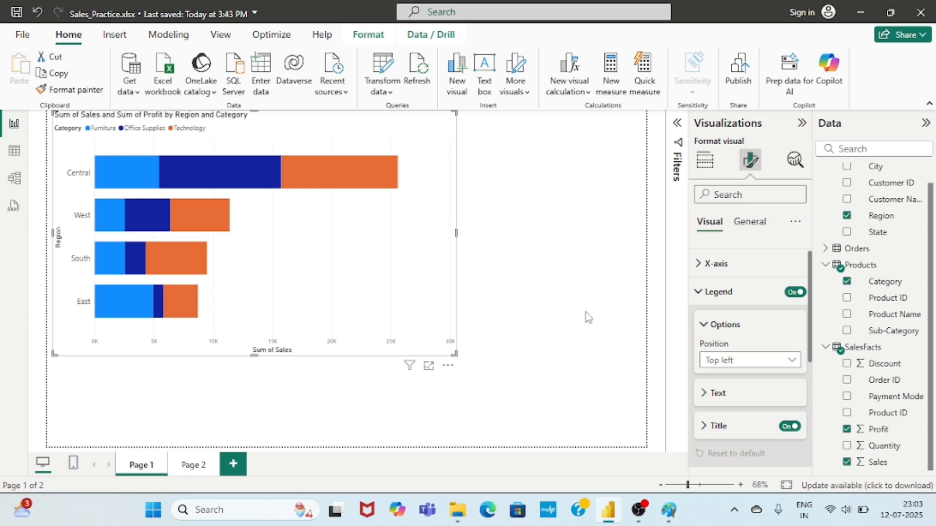
{"action": "left_click", "coordinate": [779, 370]}
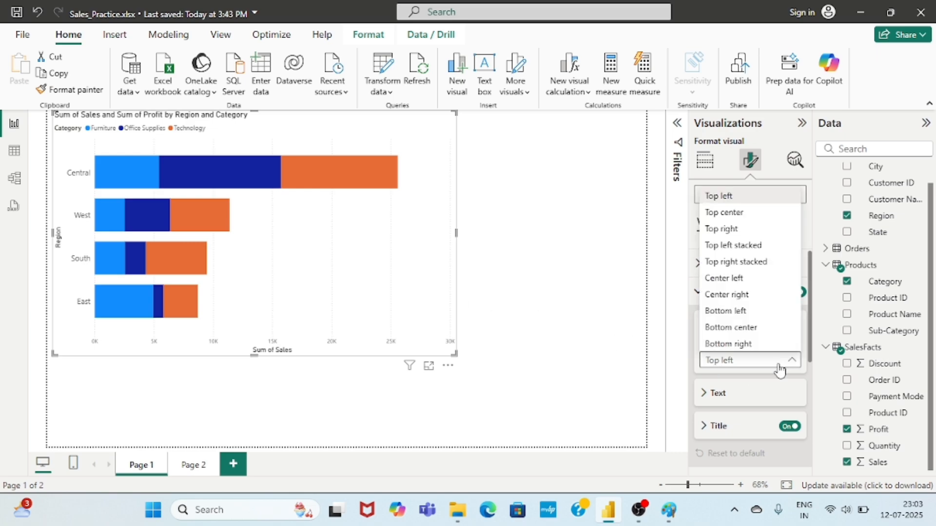
{"action": "left_click", "coordinate": [739, 214]}
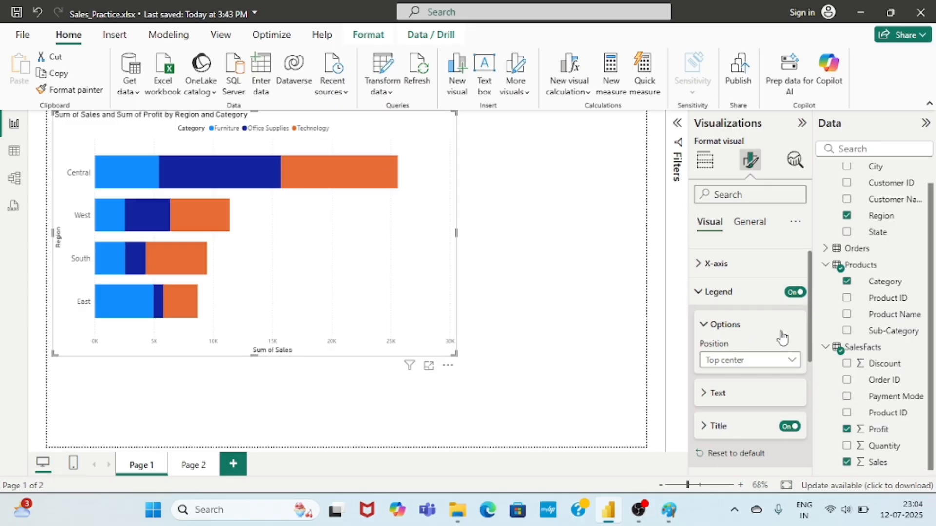
{"action": "left_click", "coordinate": [699, 292]}
- Set the font size of the legend text to 12 after checking the chart's field assignments
{"action": "left_click", "coordinate": [705, 160]}
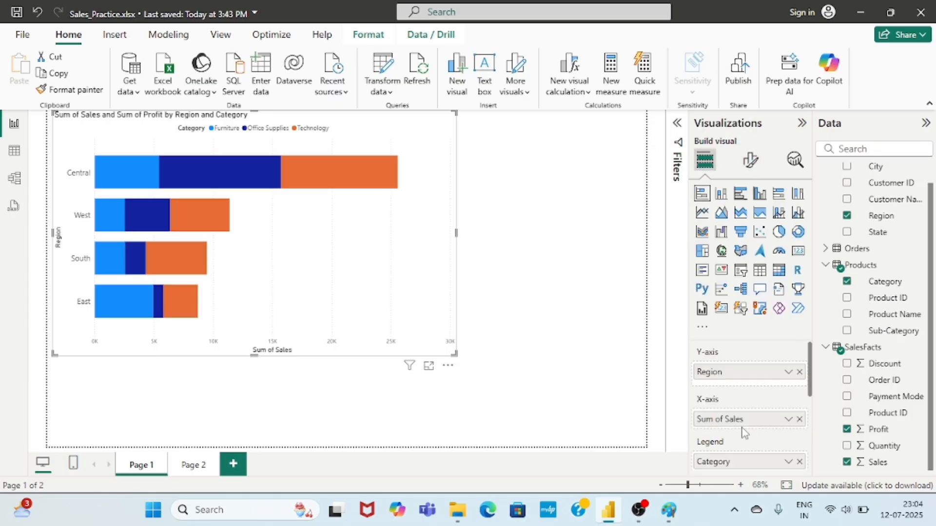
{"action": "scroll", "coordinate": [744, 433], "scroll_direction": "down", "scroll_amount": 3}
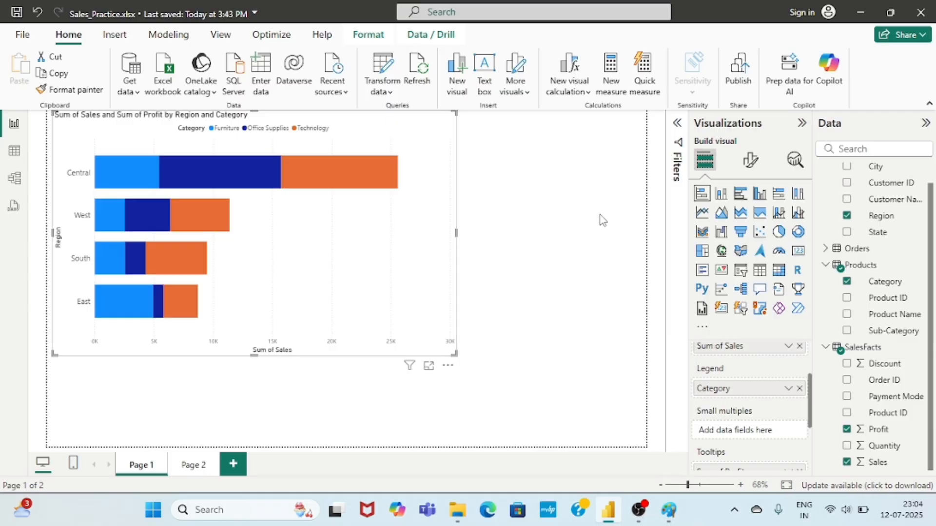
{"action": "left_click", "coordinate": [742, 171]}
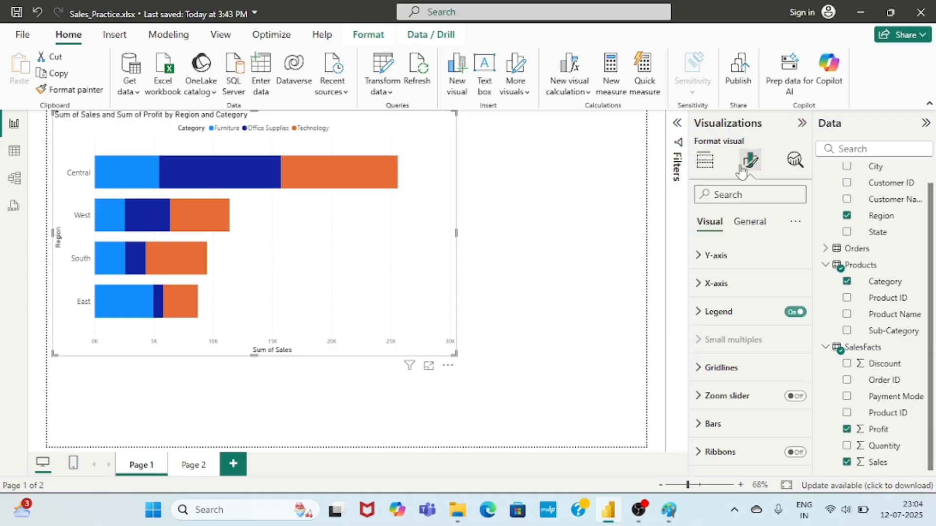
{"action": "left_click", "coordinate": [697, 312]}
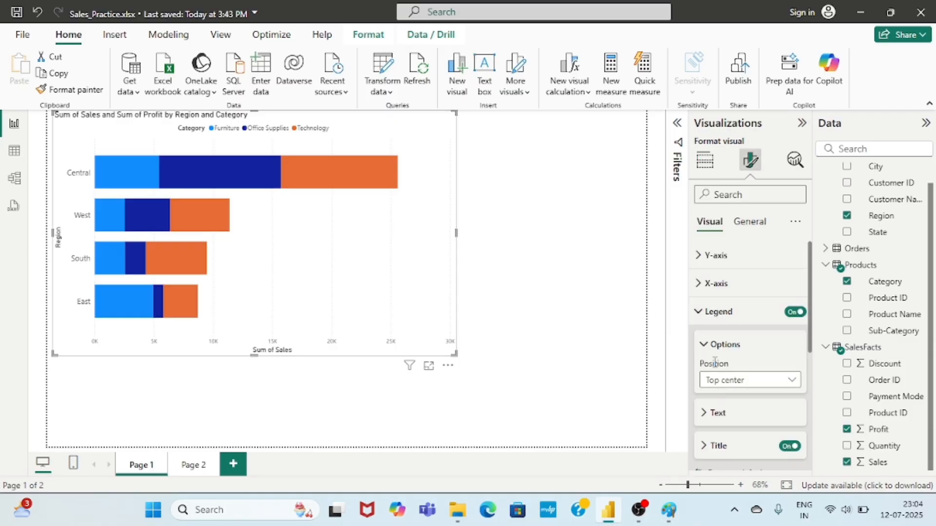
{"action": "left_click", "coordinate": [704, 415]}
{"action": "scroll", "coordinate": [751, 409], "scroll_direction": "down", "scroll_amount": 2}
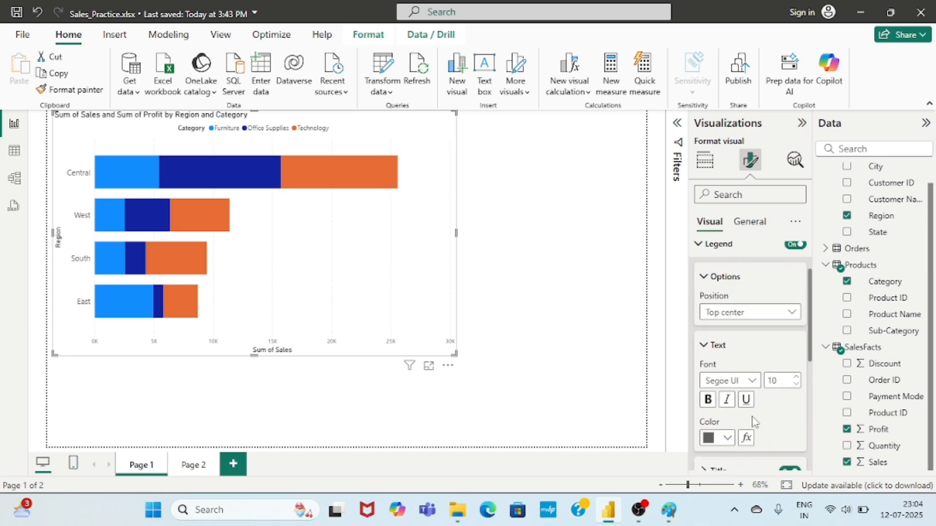
{"action": "left_click", "coordinate": [784, 375]}
{"action": "type", "text": "12"}
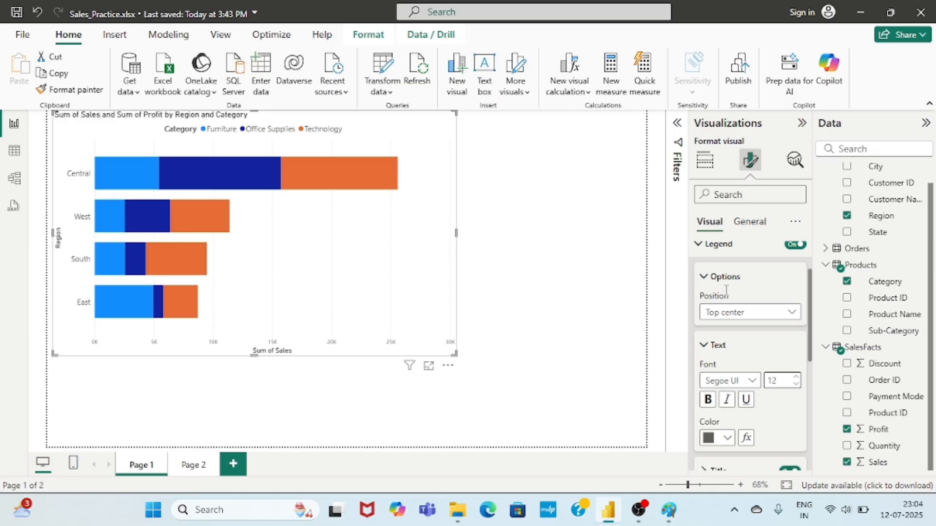
- Look over the legend's text settings again and collapse the Options, Text and whole Legend sections
{"action": "left_click", "coordinate": [706, 346]}
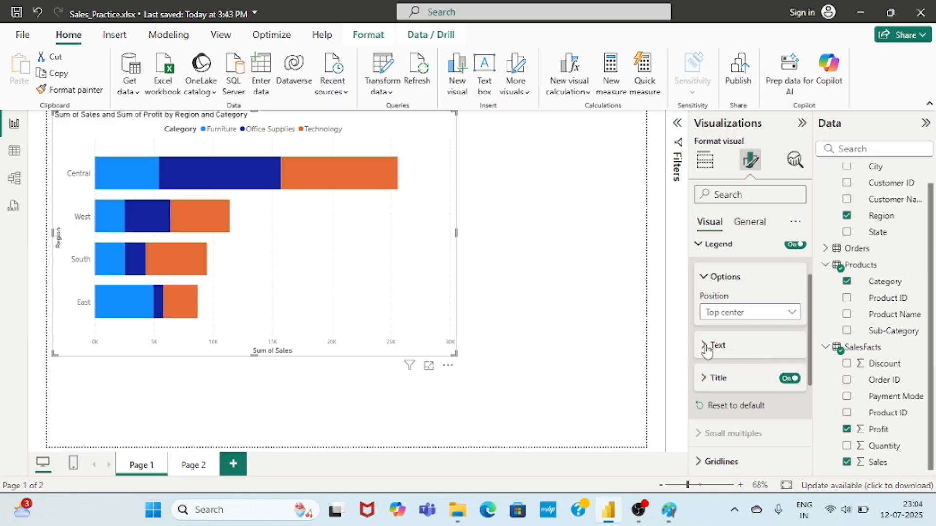
{"action": "left_click", "coordinate": [702, 276]}
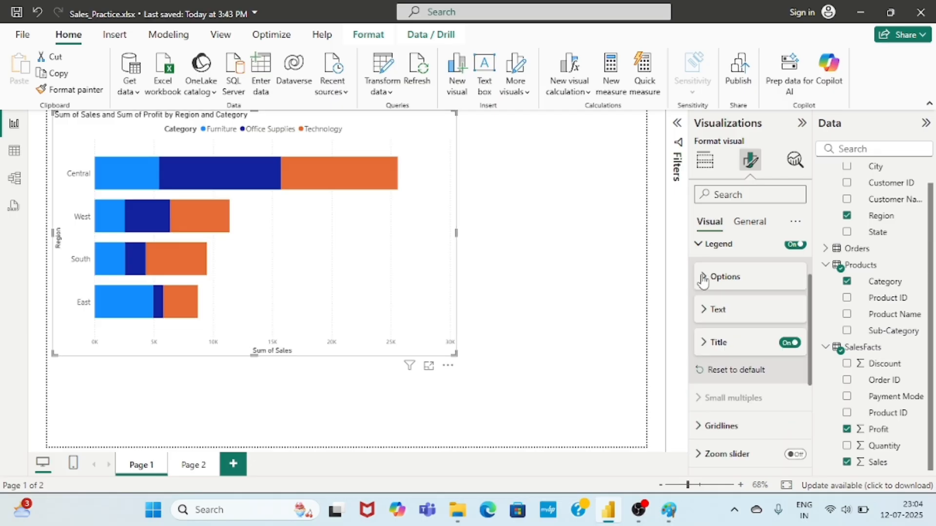
{"action": "left_click", "coordinate": [706, 310]}
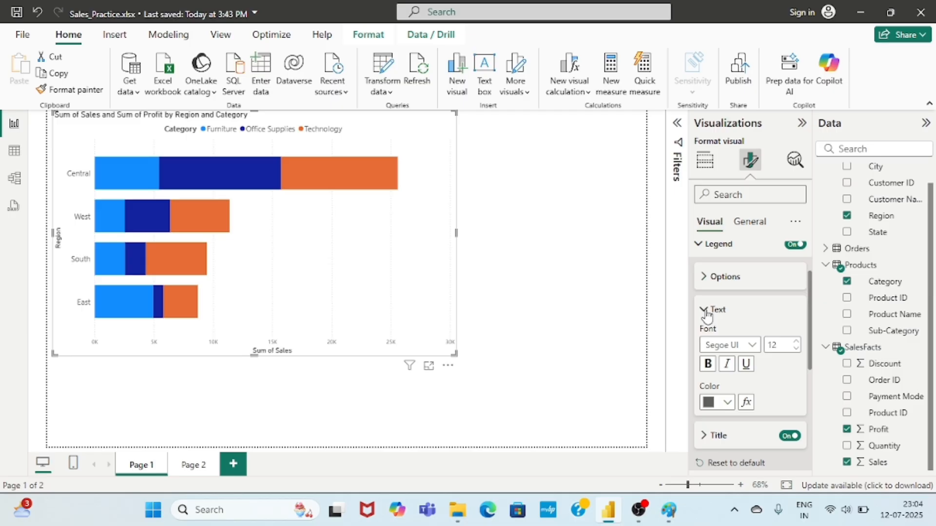
{"action": "scroll", "coordinate": [784, 384], "scroll_direction": "down", "scroll_amount": 3}
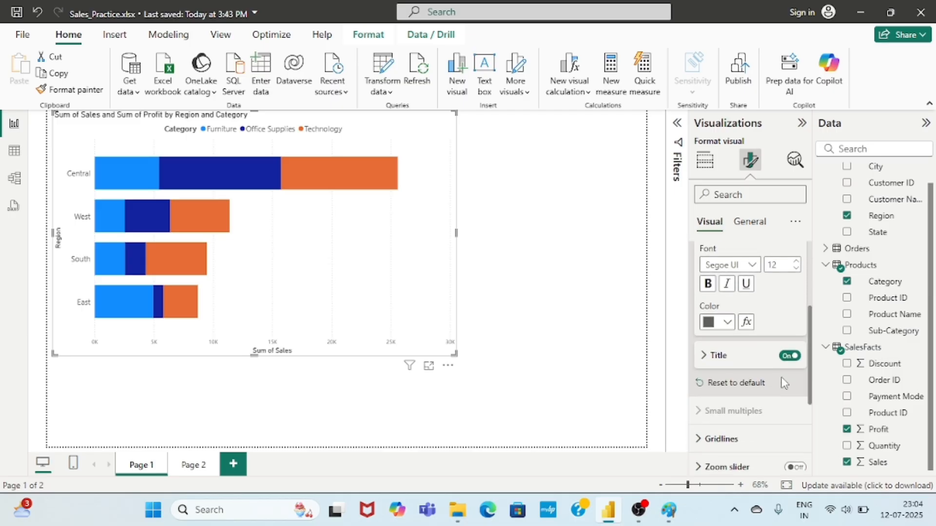
{"action": "scroll", "coordinate": [784, 383], "scroll_direction": "up", "scroll_amount": 3}
{"action": "left_click", "coordinate": [704, 306]}
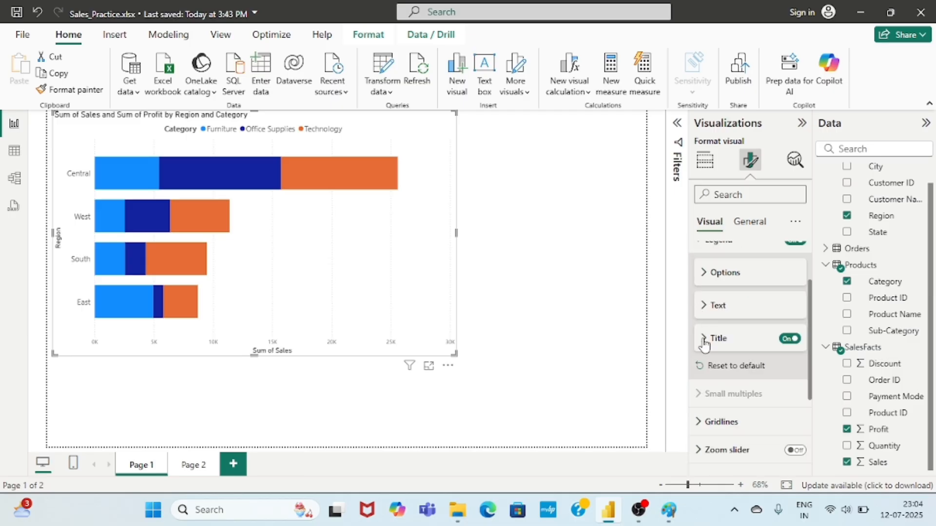
{"action": "scroll", "coordinate": [703, 344], "scroll_direction": "up", "scroll_amount": 2}
{"action": "left_click", "coordinate": [704, 305]}
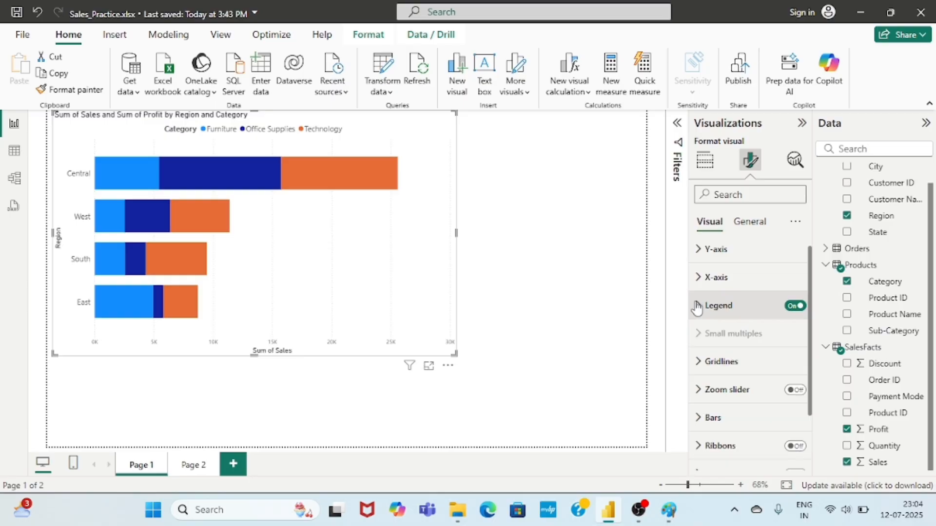
- Turn on the zoom slider and try narrowing its range on the chart, enlarged to nearly the full page width
{"action": "scroll", "coordinate": [734, 350], "scroll_direction": "down", "scroll_amount": 2}
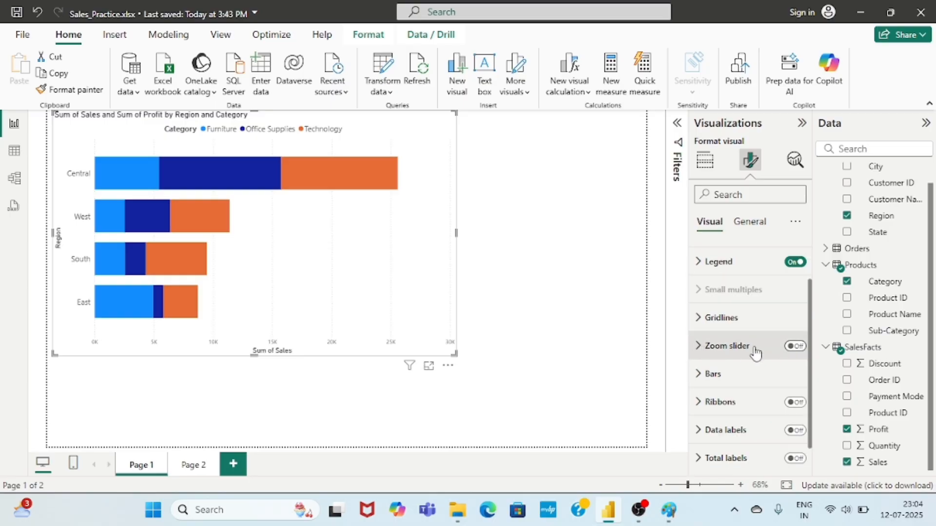
{"action": "left_click", "coordinate": [794, 347]}
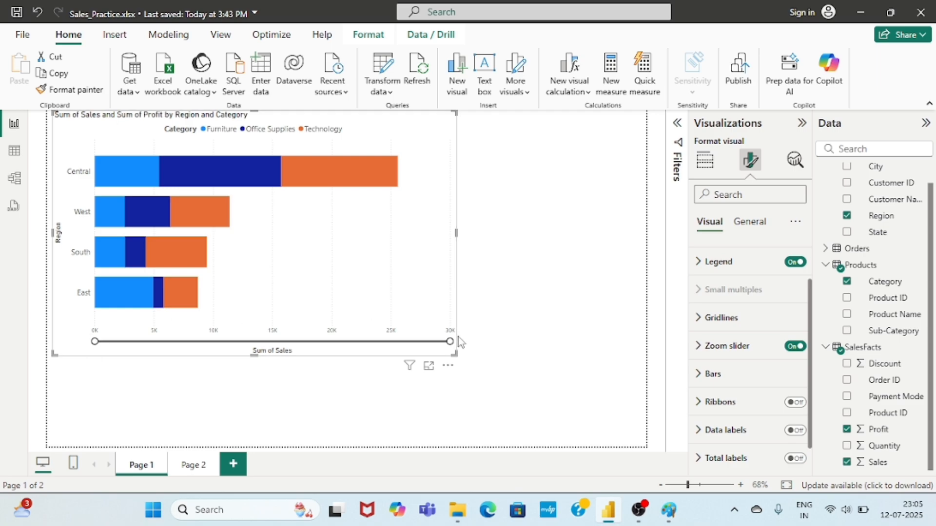
{"action": "left_click_drag", "start_coordinate": [456, 355], "coordinate": [612, 384]}
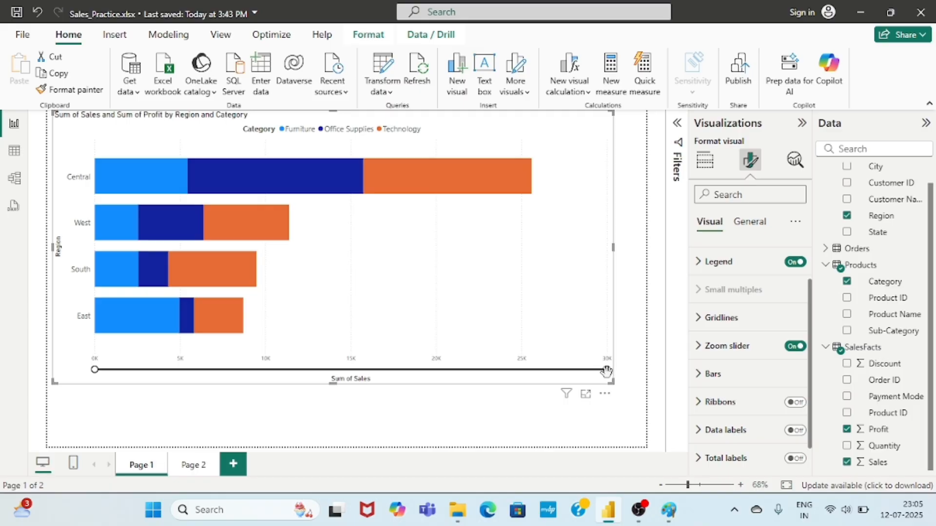
{"action": "left_click_drag", "start_coordinate": [606, 369], "coordinate": [375, 373]}
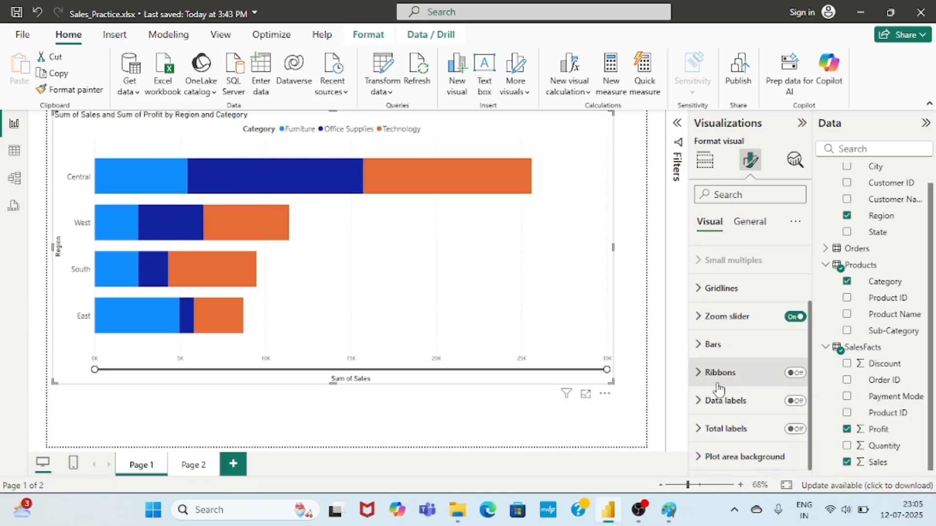
- Turn on data labels and total labels for the bars, inspecting the tooltips of the Central bar's category segments
{"action": "left_click", "coordinate": [797, 401]}
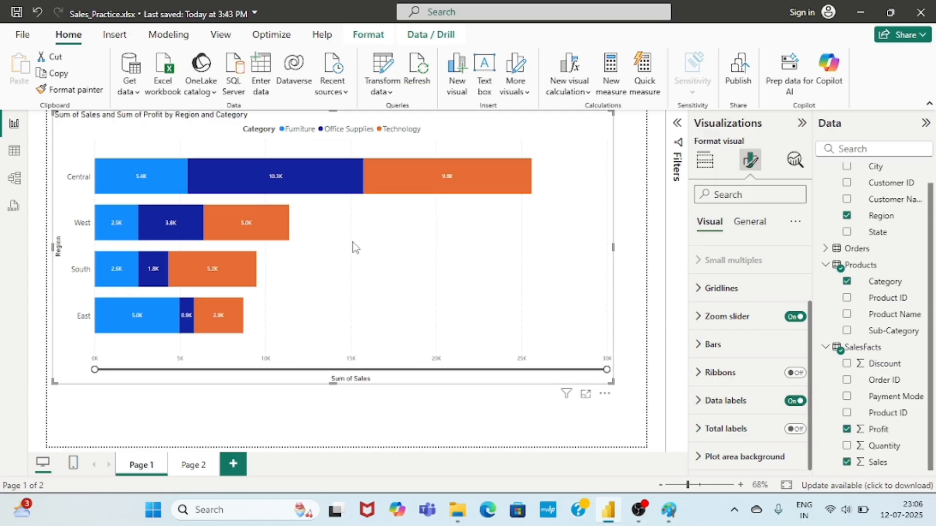
{"action": "mouse_move", "coordinate": [154, 177]}
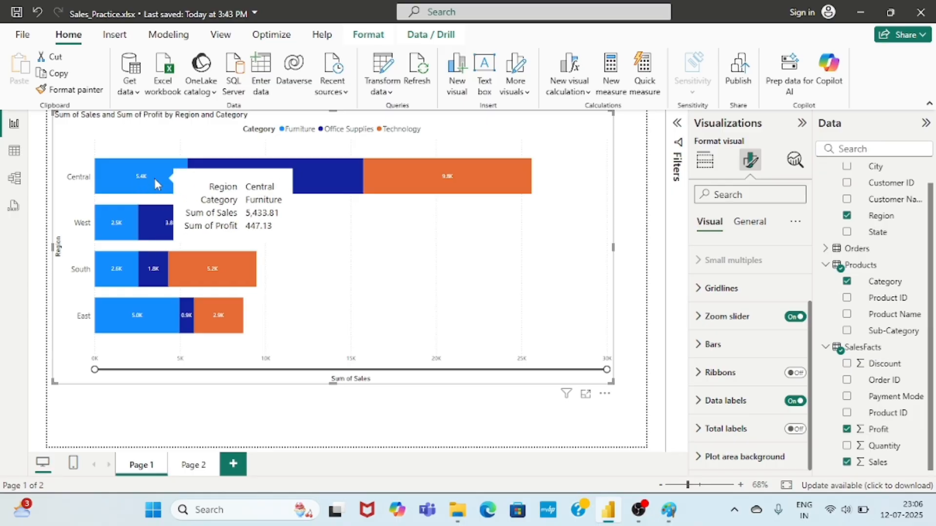
{"action": "mouse_move", "coordinate": [296, 173]}
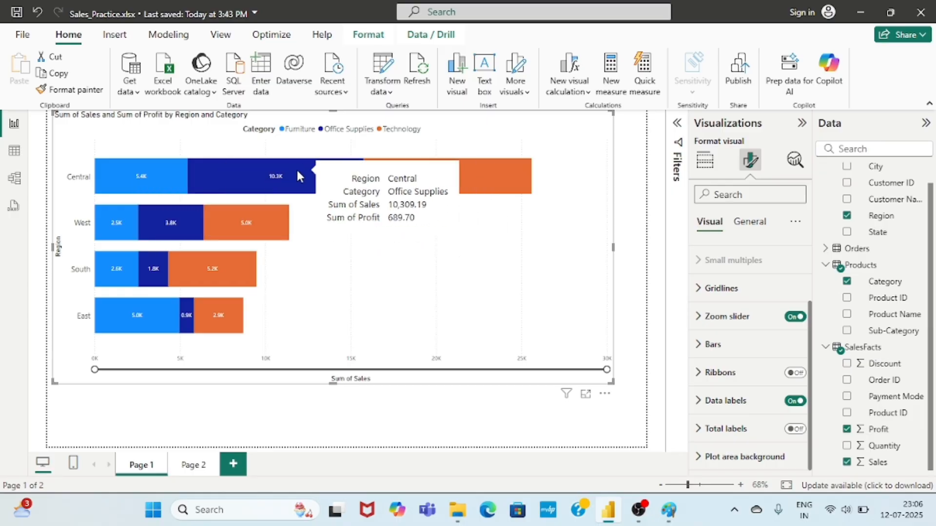
{"action": "mouse_move", "coordinate": [454, 175]}
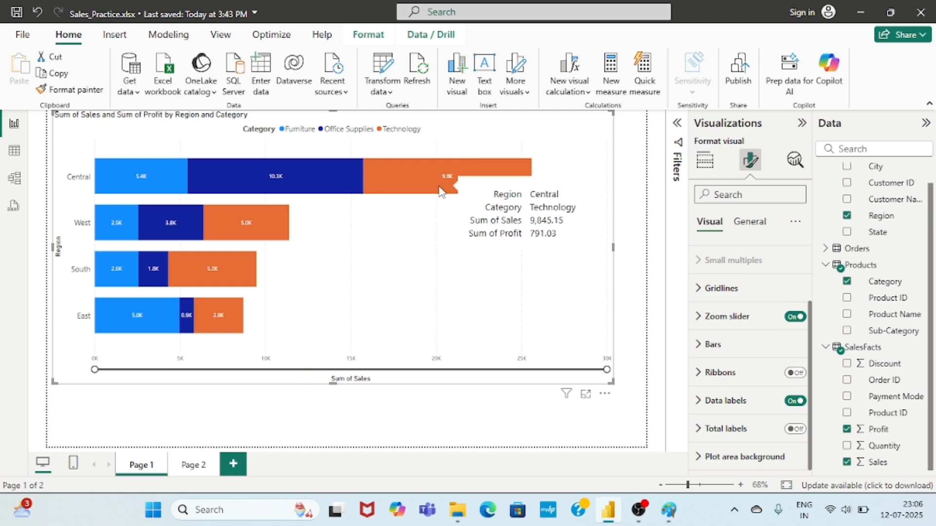
{"action": "left_click", "coordinate": [797, 429]}
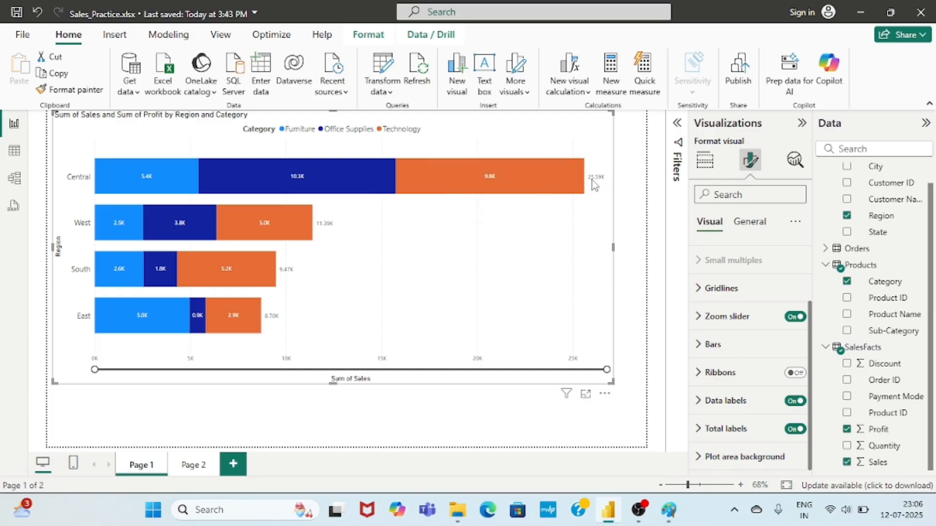
- Remove Category from the chart's legend field
{"action": "scroll", "coordinate": [750, 341], "scroll_direction": "up", "scroll_amount": 2}
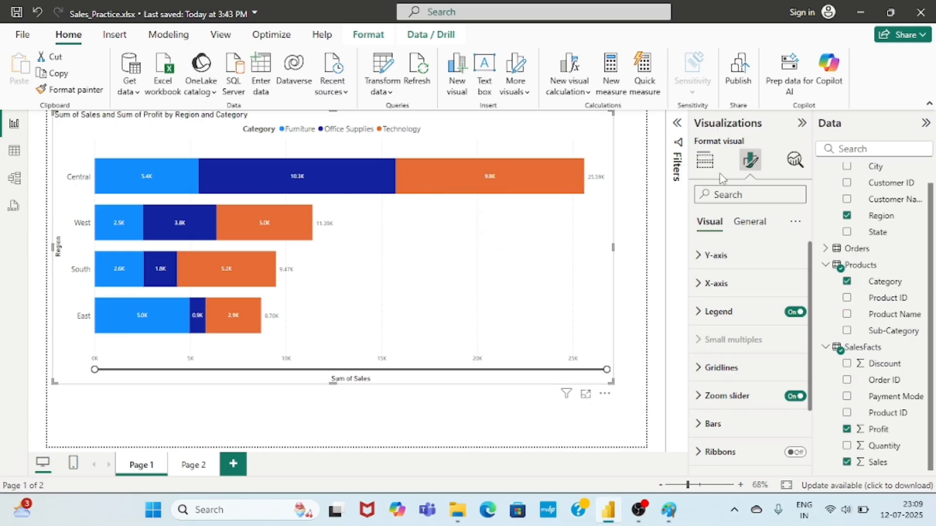
{"action": "left_click", "coordinate": [706, 162]}
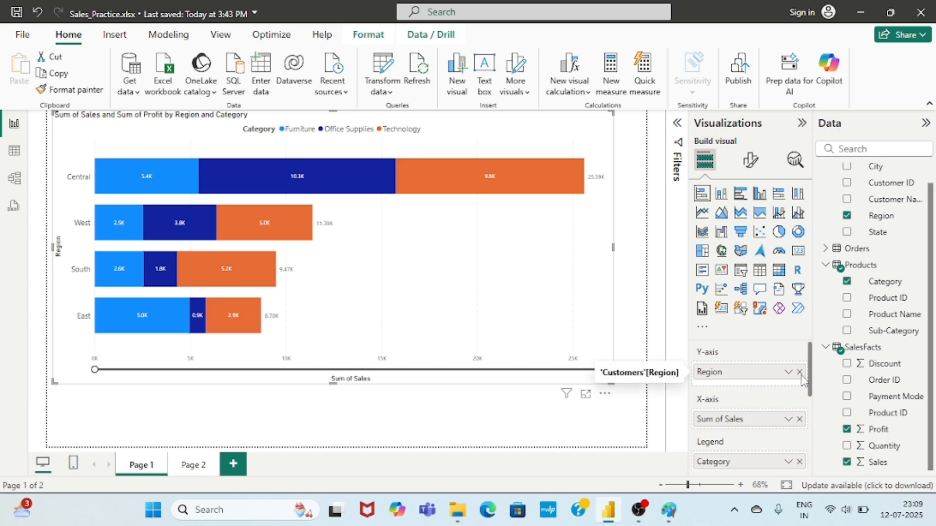
{"action": "scroll", "coordinate": [802, 379], "scroll_direction": "down", "scroll_amount": 2}
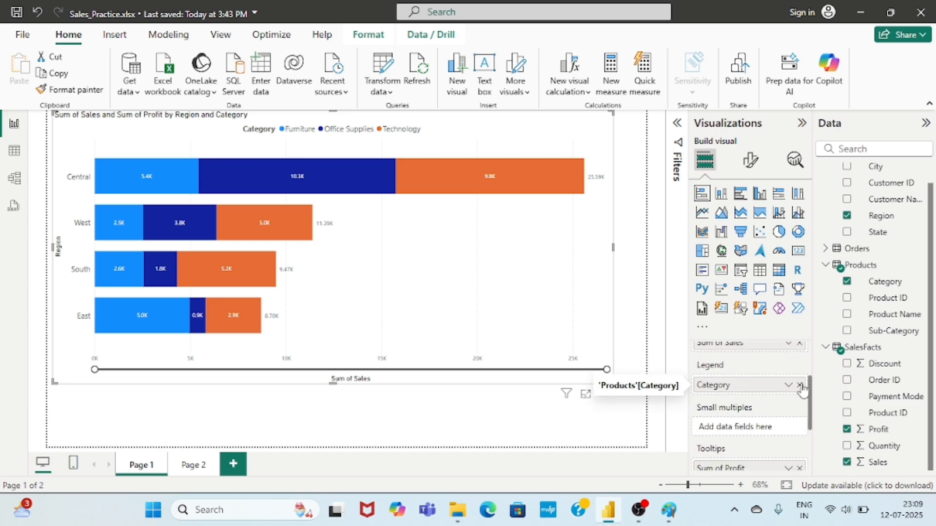
{"action": "left_click", "coordinate": [800, 385]}
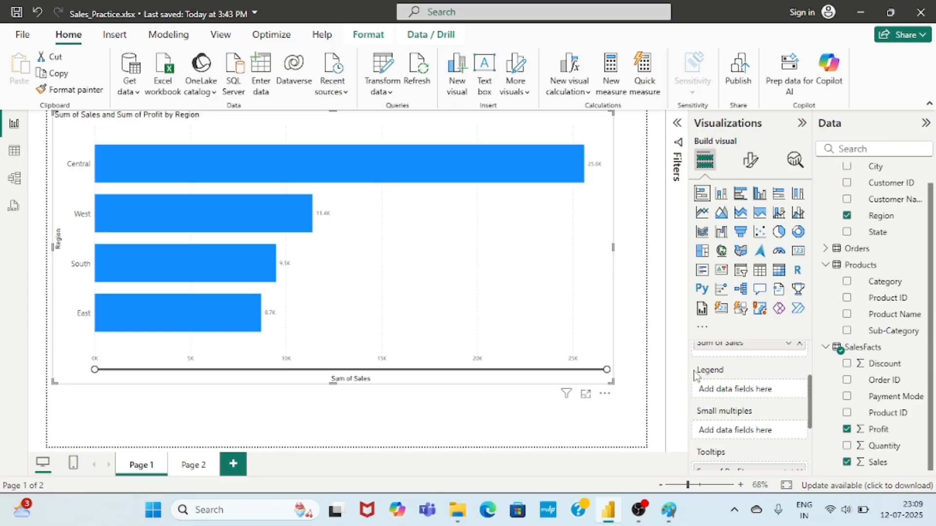
- Move Profit from the tooltips to the X-axis beside Sales and inspect the sales and profit segments of the West bar
{"action": "scroll", "coordinate": [696, 374], "scroll_direction": "up", "scroll_amount": 2}
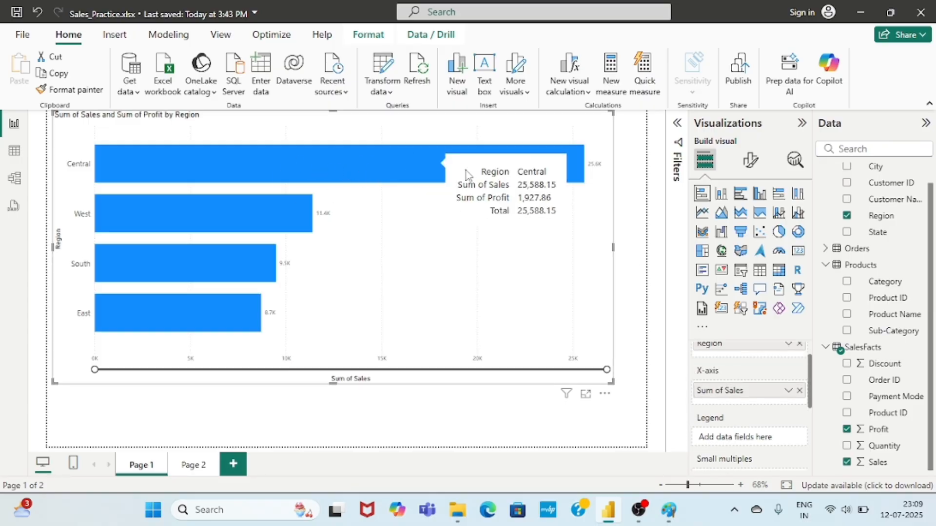
{"action": "scroll", "coordinate": [754, 367], "scroll_direction": "up", "scroll_amount": 1}
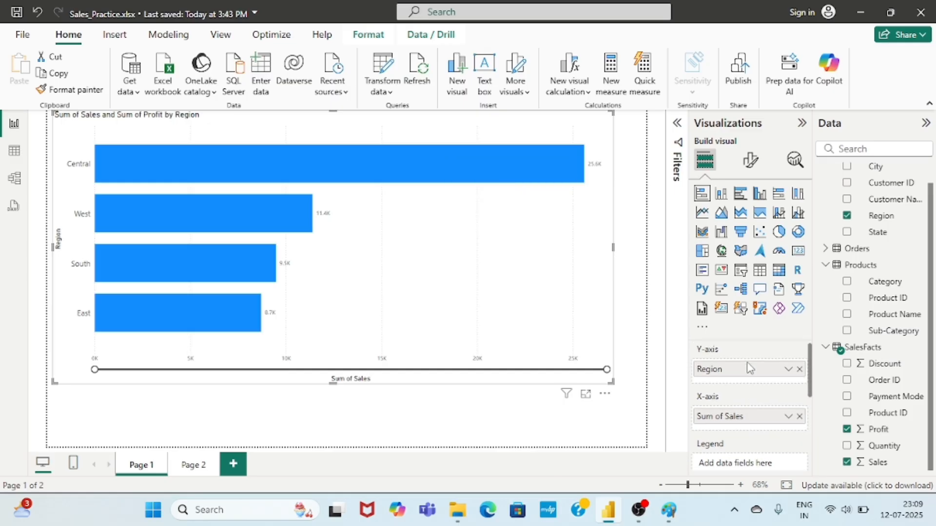
{"action": "scroll", "coordinate": [750, 369], "scroll_direction": "down", "scroll_amount": 1}
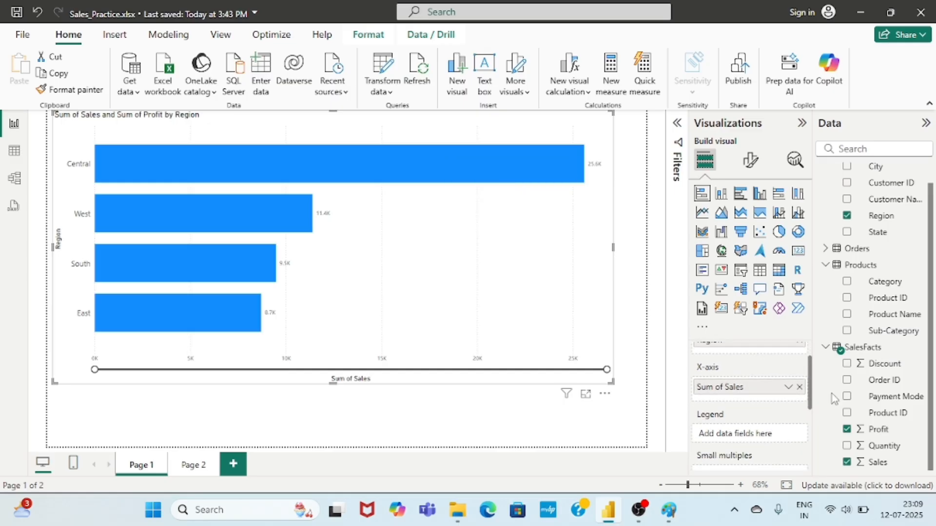
{"action": "left_click", "coordinate": [850, 431]}
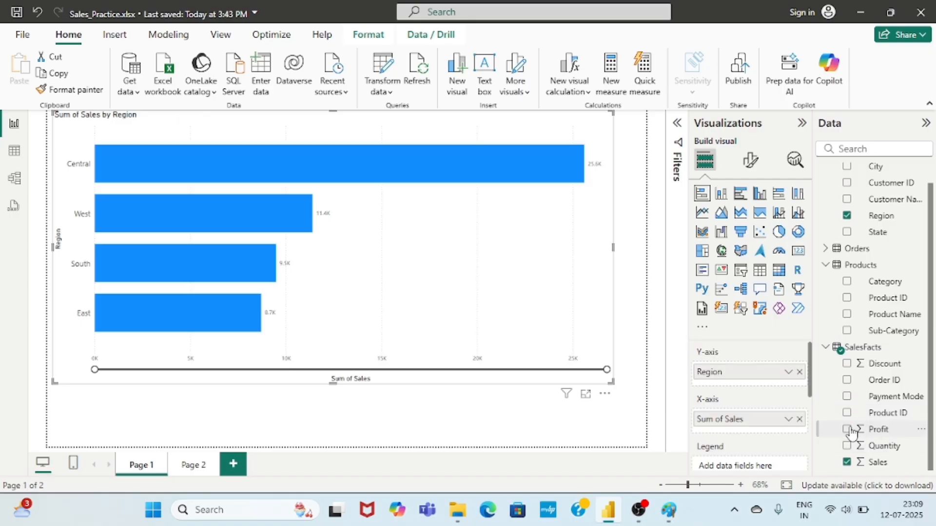
{"action": "left_click", "coordinate": [849, 431]}
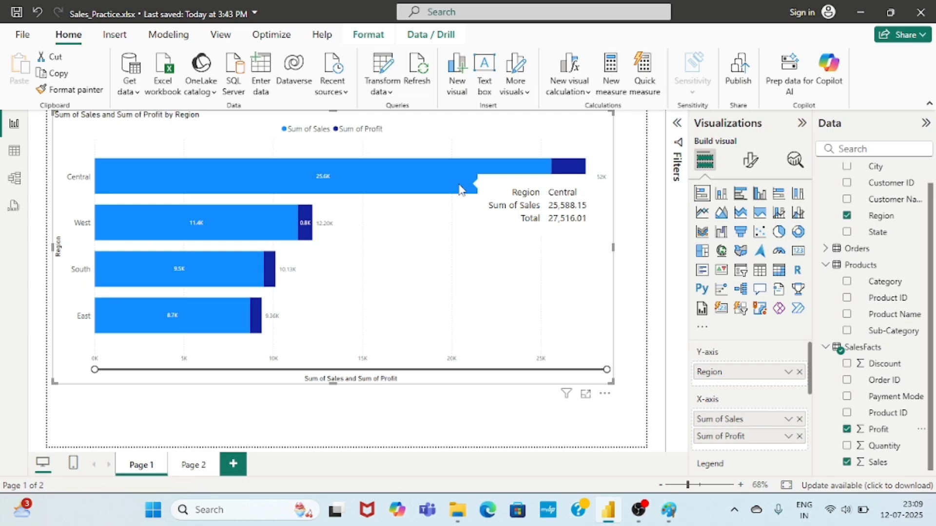
{"action": "scroll", "coordinate": [727, 400], "scroll_direction": "down", "scroll_amount": 2}
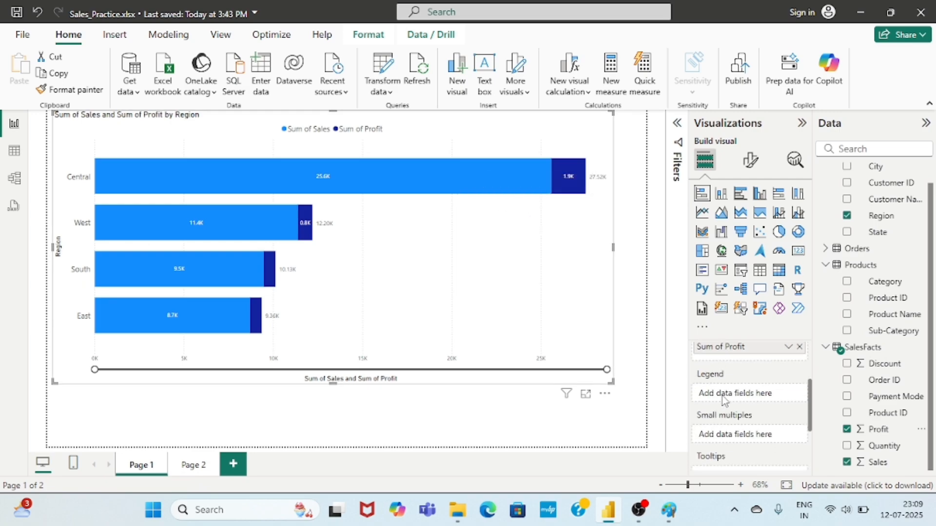
{"action": "scroll", "coordinate": [724, 399], "scroll_direction": "up", "scroll_amount": 2}
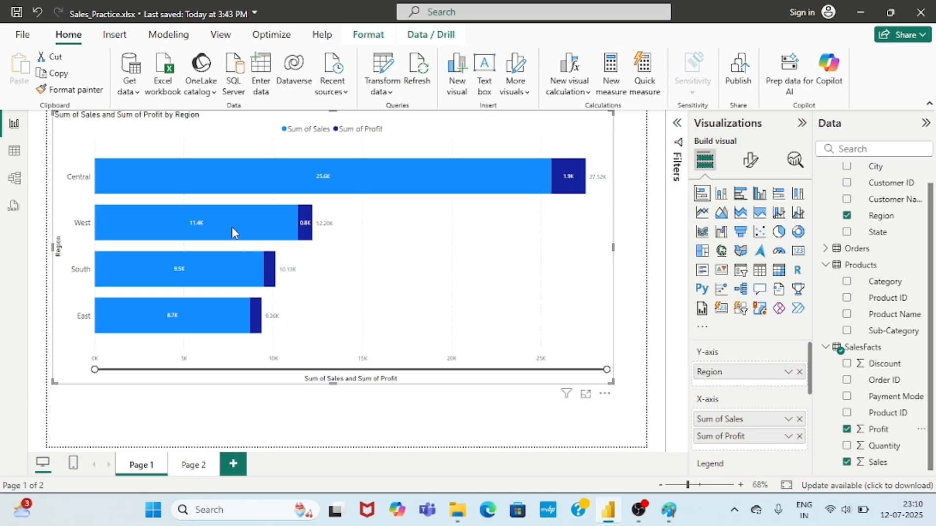
{"action": "mouse_move", "coordinate": [224, 227]}
{"action": "mouse_move", "coordinate": [306, 243]}
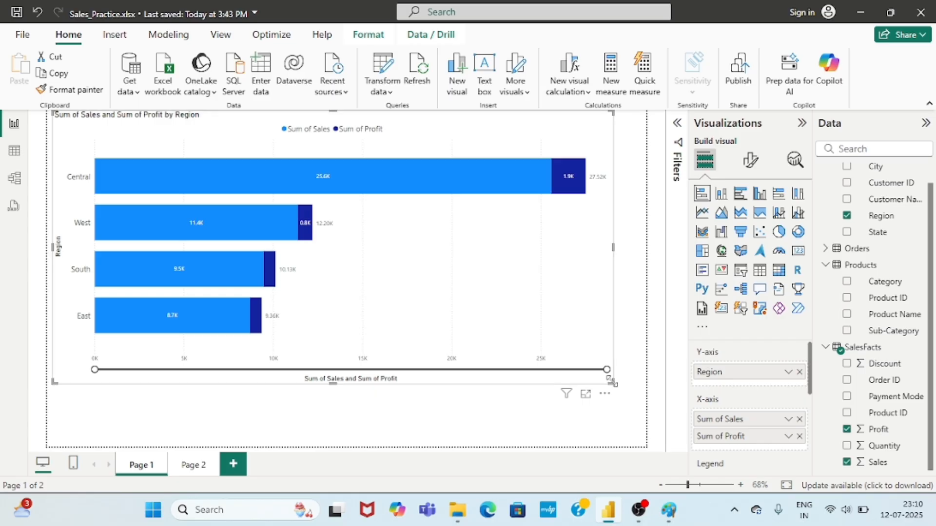
- Shrink the chart from its lower corner to about half the page width
{"action": "left_click_drag", "start_coordinate": [611, 382], "coordinate": [431, 323]}
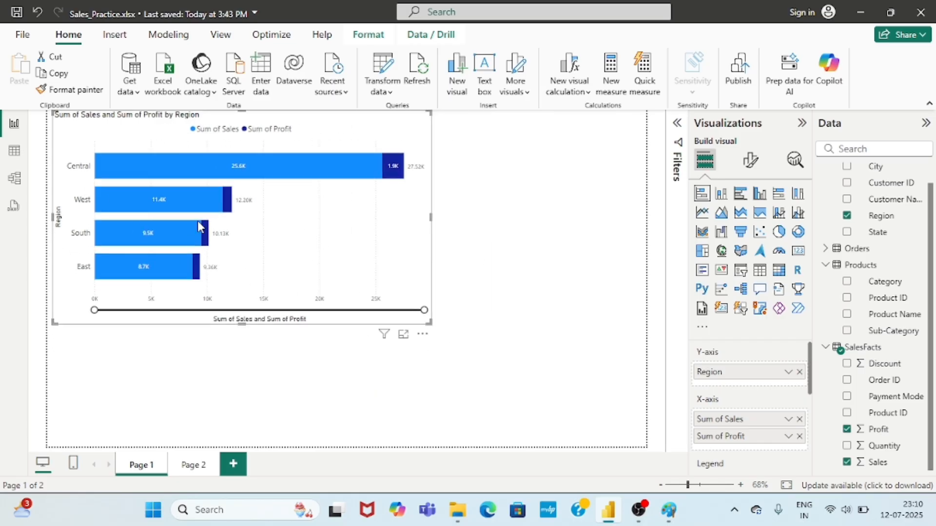
{"action": "mouse_move", "coordinate": [200, 227]}
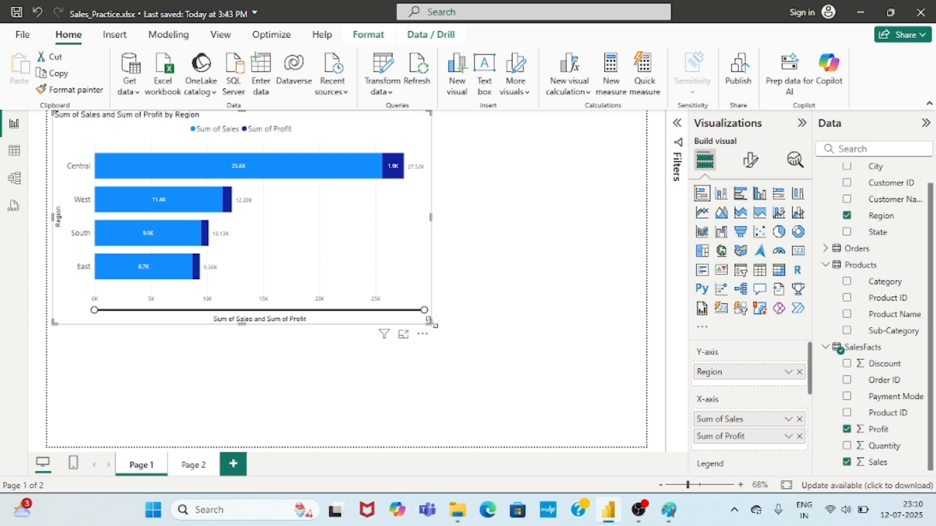
{"action": "left_click_drag", "start_coordinate": [430, 322], "coordinate": [353, 298]}
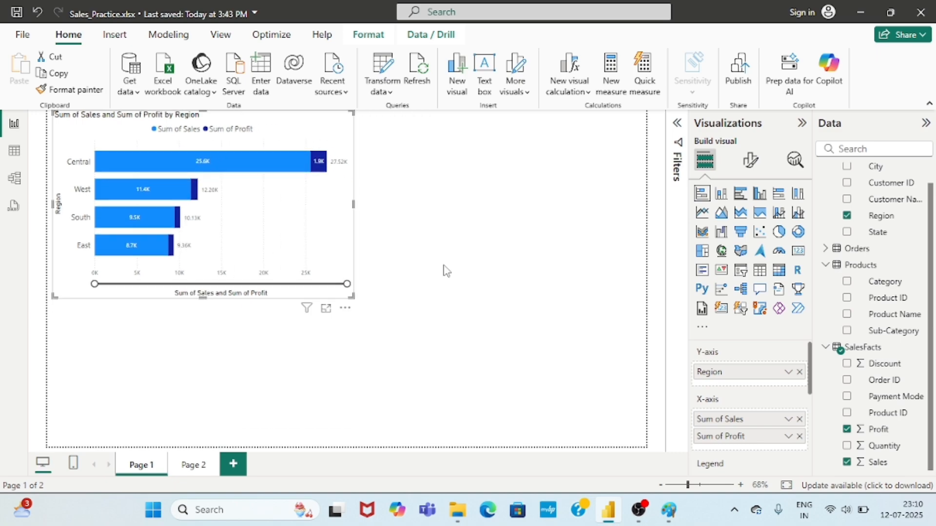